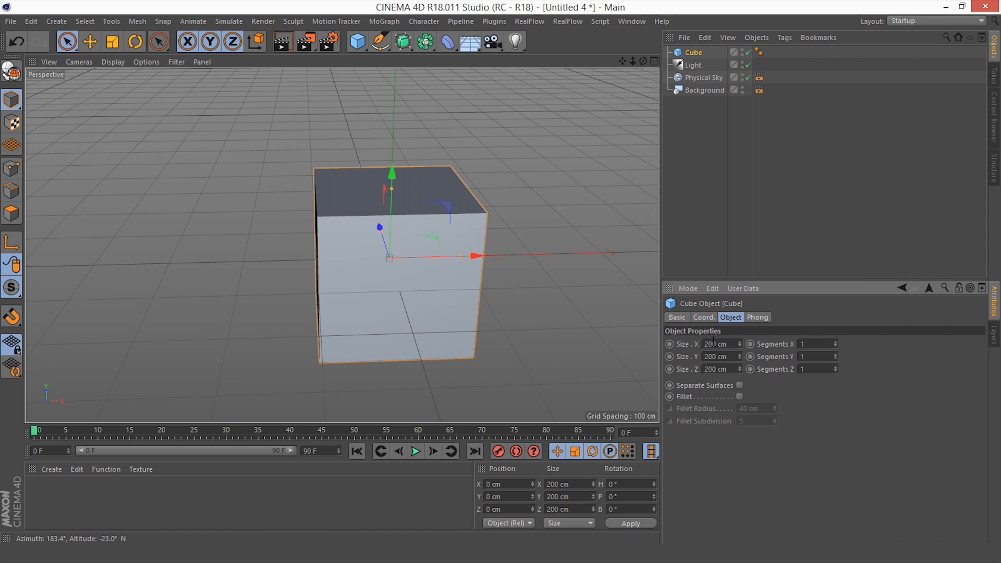
- Set the cube's size to 175 cm and its segments to 8 on the X, Y and Z axes
double_click(726, 343)
type("175")
key("Tab")
type("175")
key("Tab")
type("175")
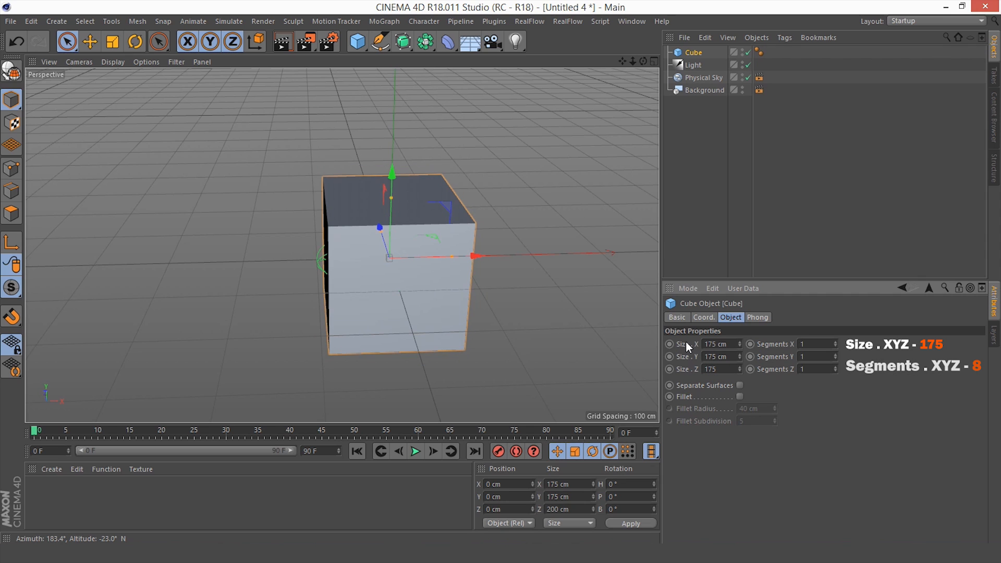
key("Tab")
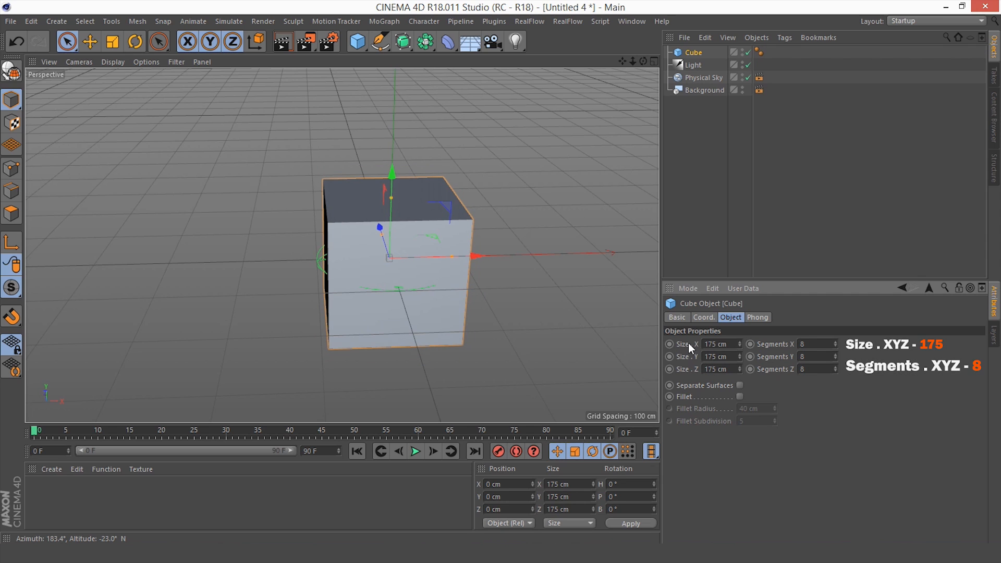
- Set the cube's Y position to 90 cm and check its placement in the front and perspective views
left_click(703, 317)
double_click(706, 356)
type("90")
key("Return")
middle_click(481, 279)
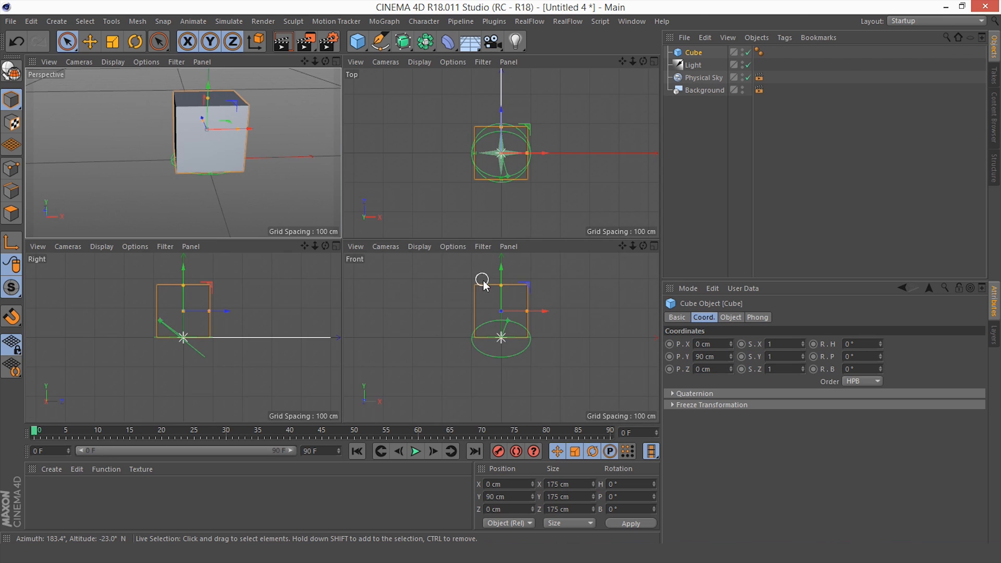
middle_click(481, 279)
scroll(373, 277, "up", 3)
middle_click(436, 216)
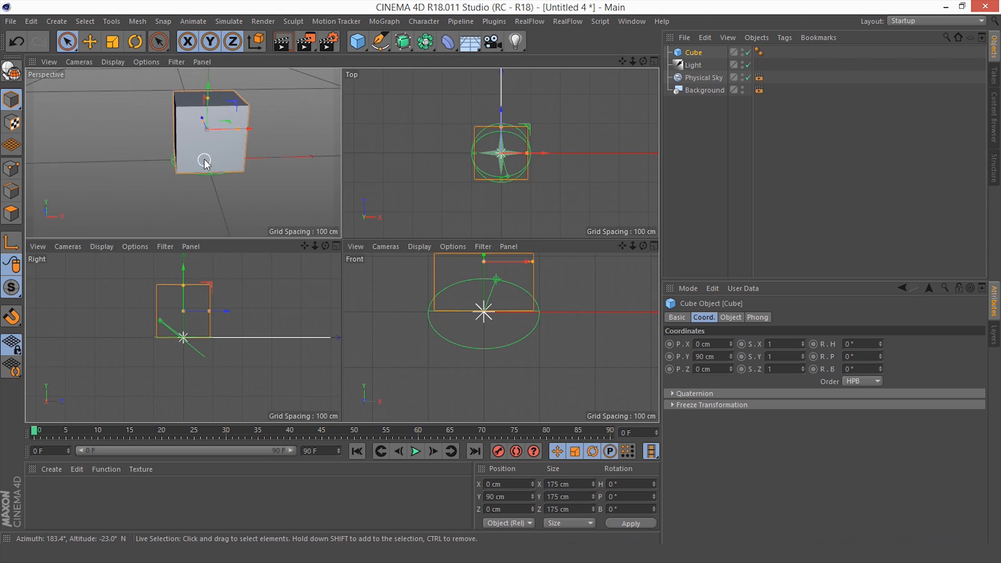
middle_click(203, 162)
left_click_drag(332, 174, 345, 250, "alt")
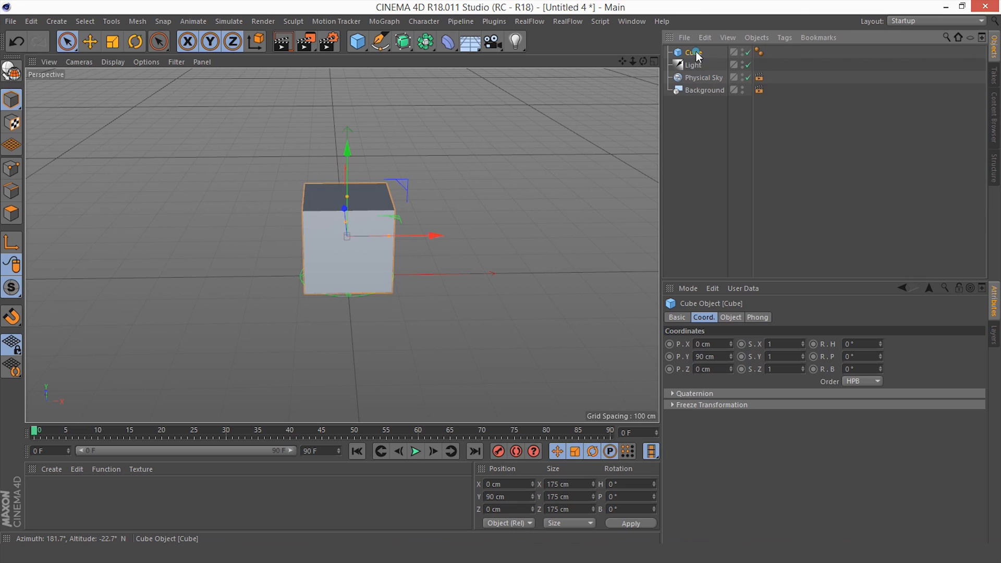
- Rename the cube as RigidBody and nest it under a new Subdivision Surface
double_click(695, 52)
type("R")
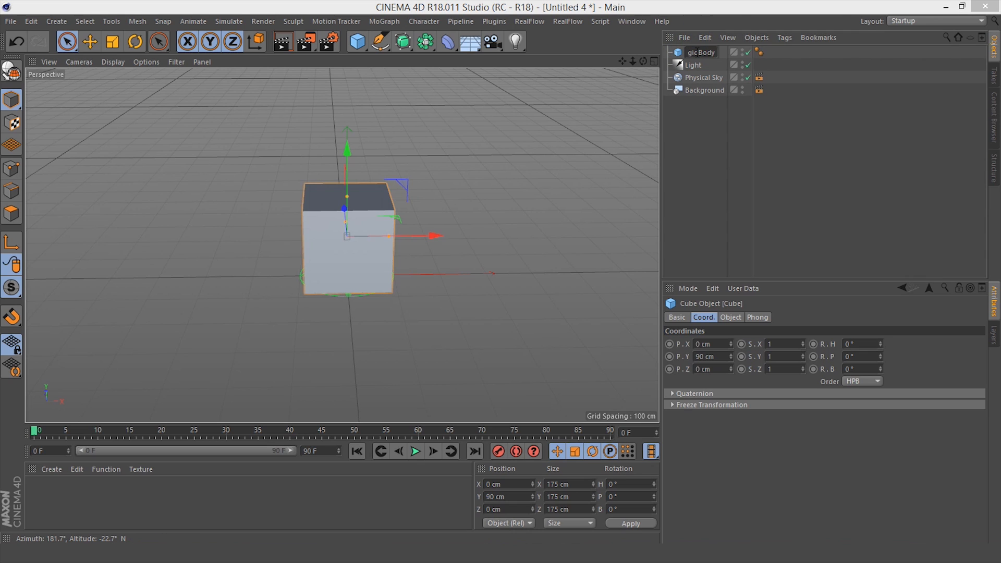
type("igidBody")
key("Return")
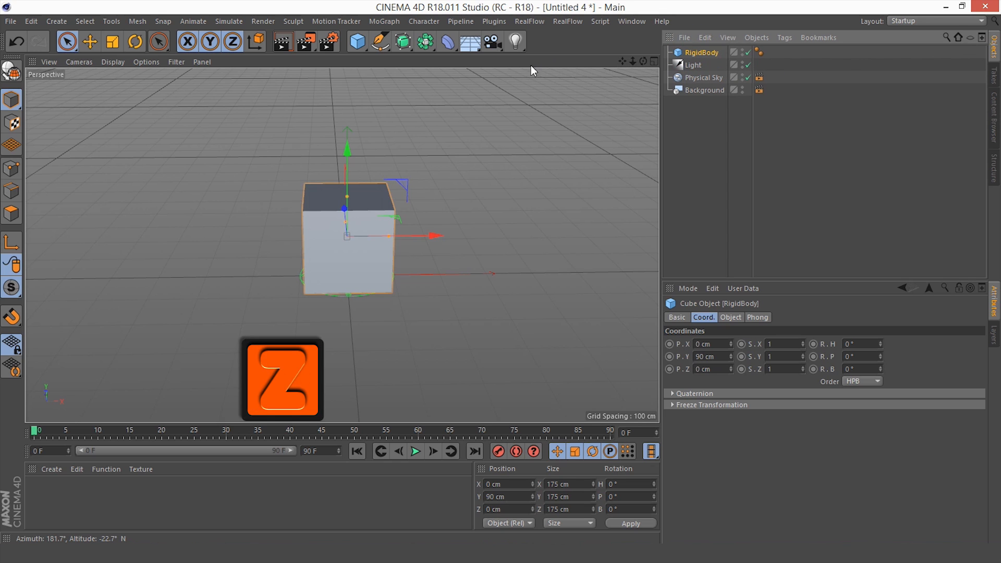
left_click(405, 42, "alt")
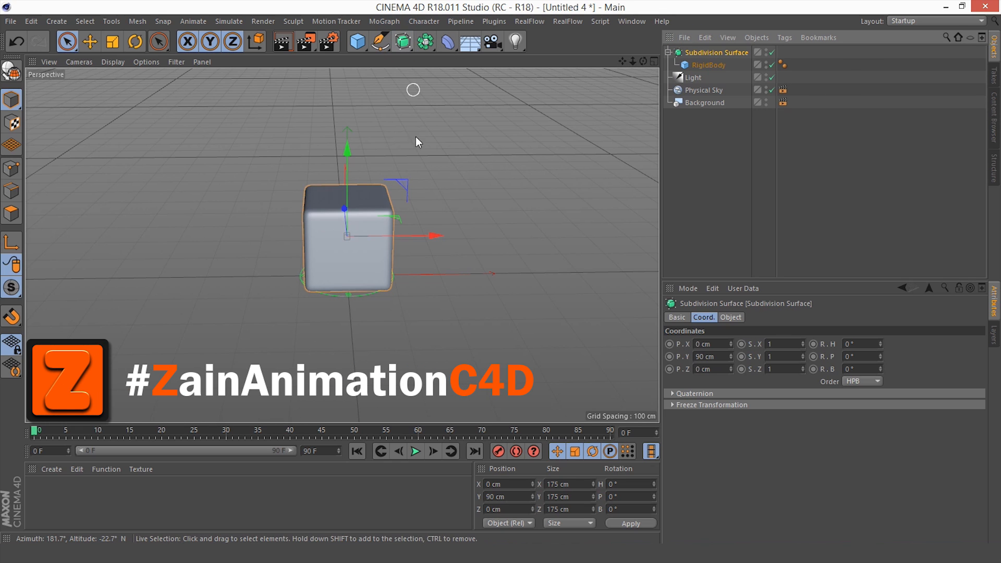
- Add a torus primitive to the scene and rename it as SoftBody
left_click(357, 42)
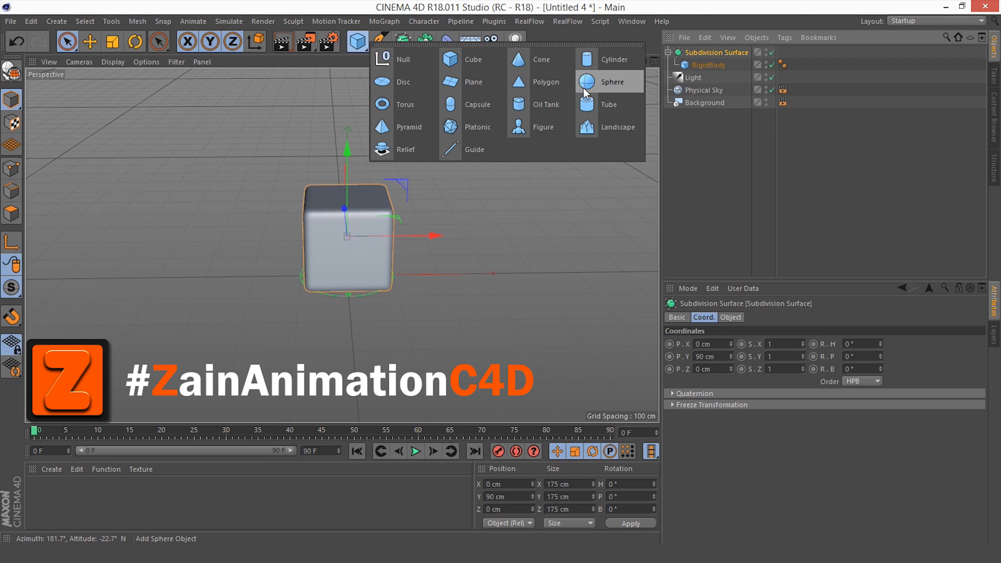
left_click(412, 104)
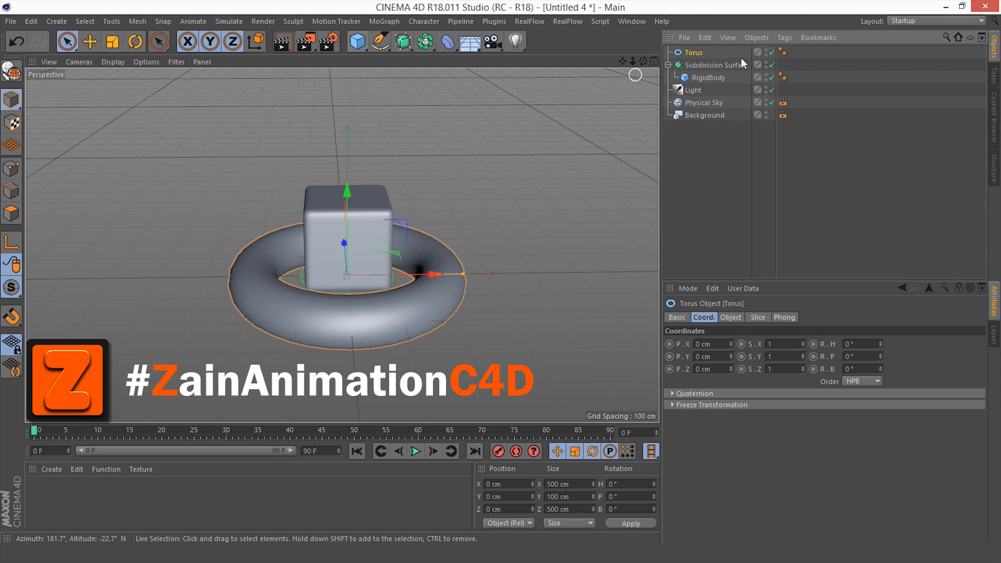
double_click(702, 54)
type("S")
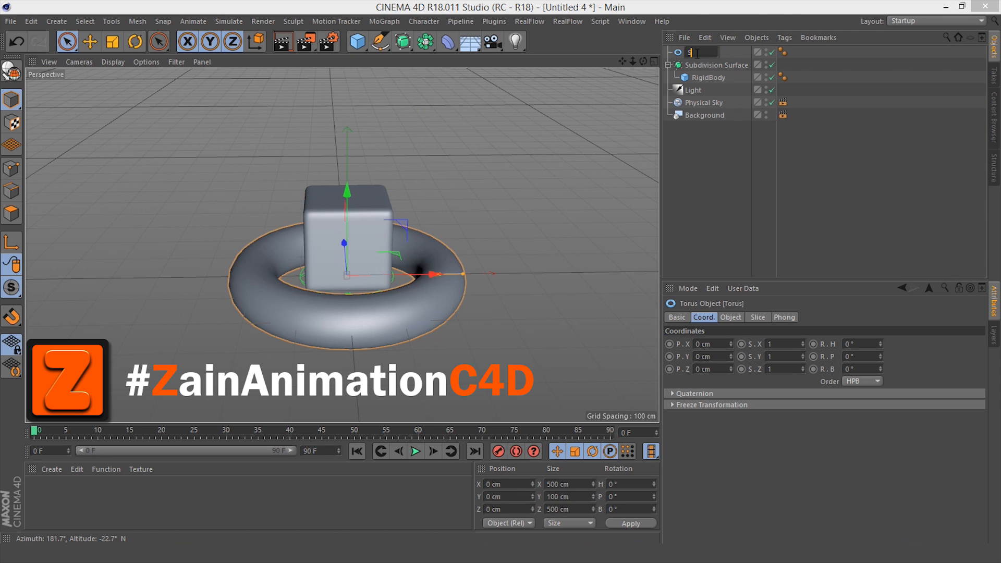
type("oftBody")
key("Return")
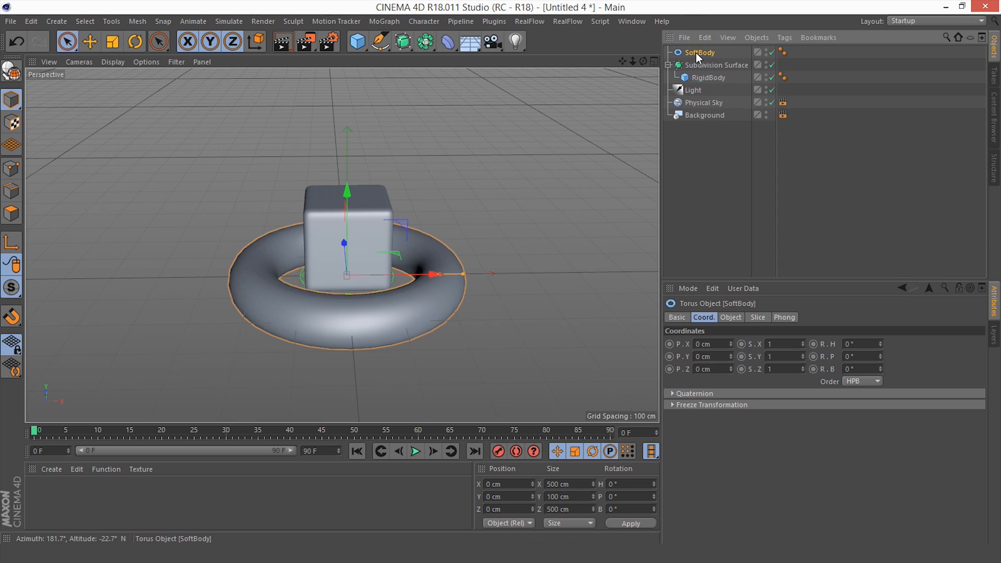
- Raise the SoftBody torus above the cube by setting its Y position to 500 cm
left_click(711, 356)
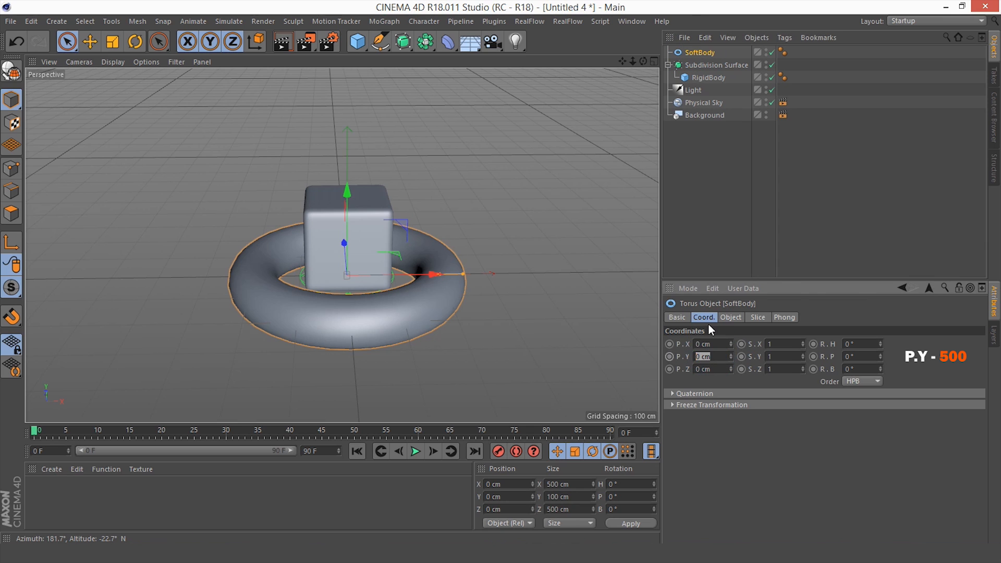
type("500")
key("Return")
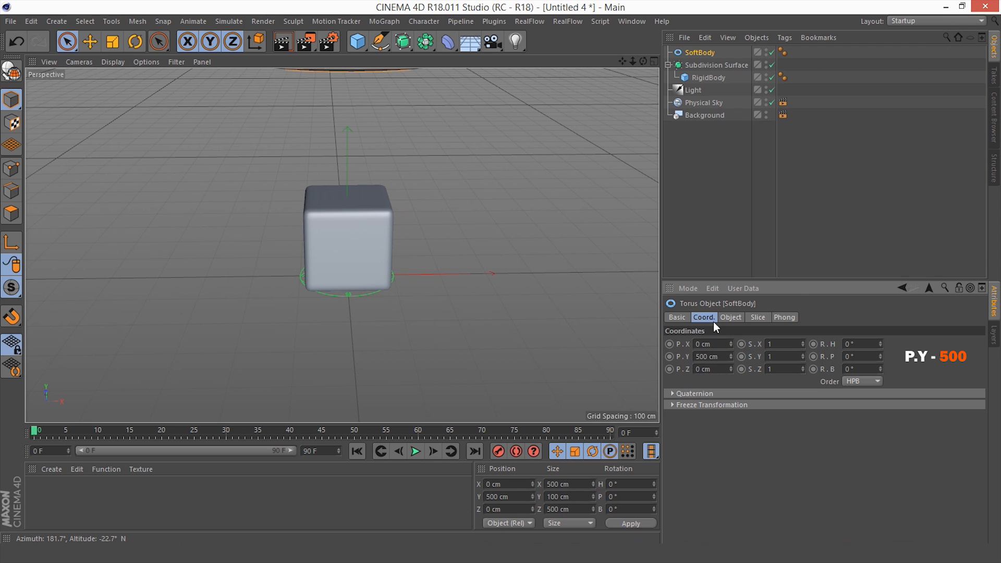
scroll(352, 147, "down", 6)
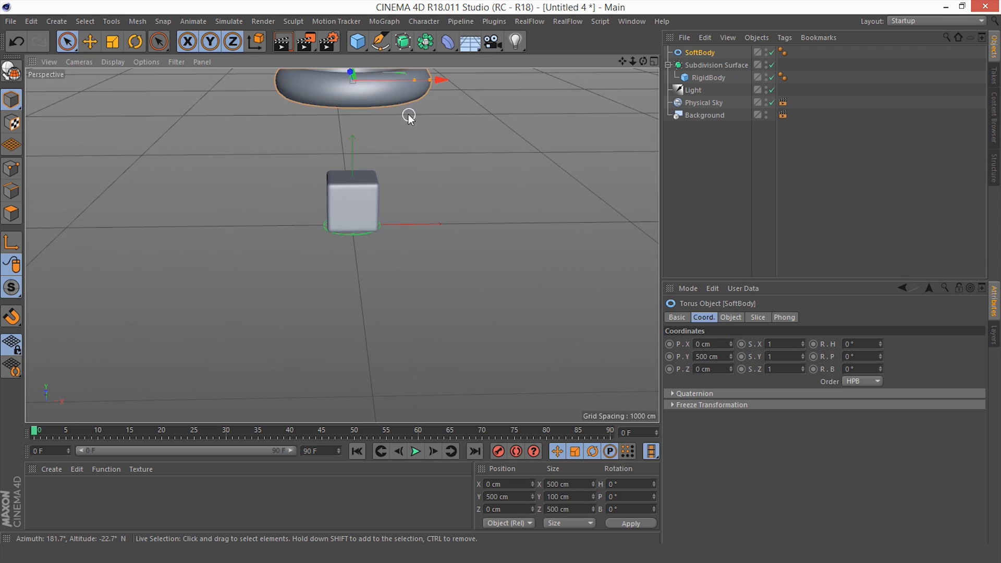
left_click_drag(347, 209, 290, 241, "alt")
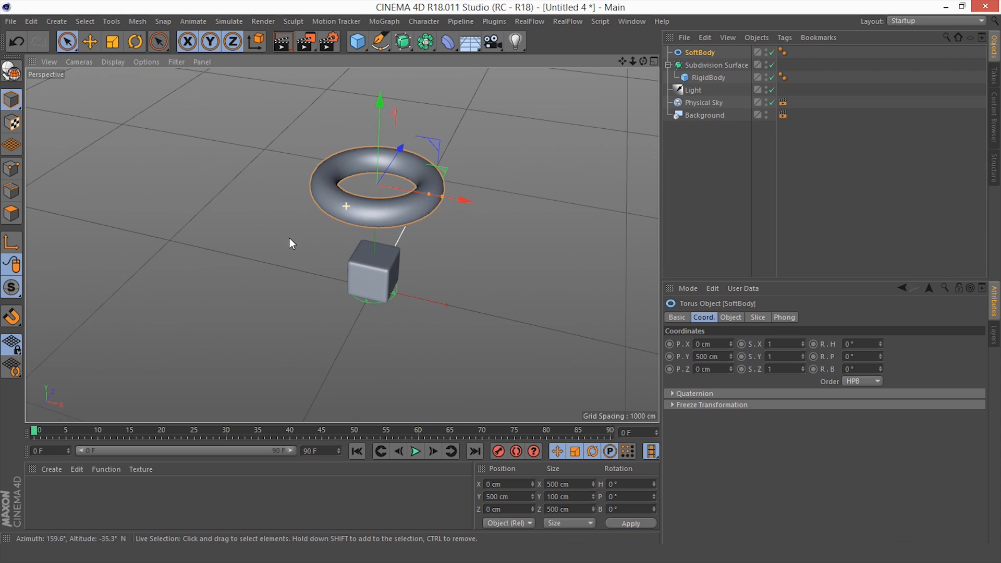
- Set the SoftBody torus's ring radius to 125 cm and its pipe segments to 36
left_click(731, 317)
left_click(690, 344)
left_click_drag(756, 344, 707, 343)
type("125")
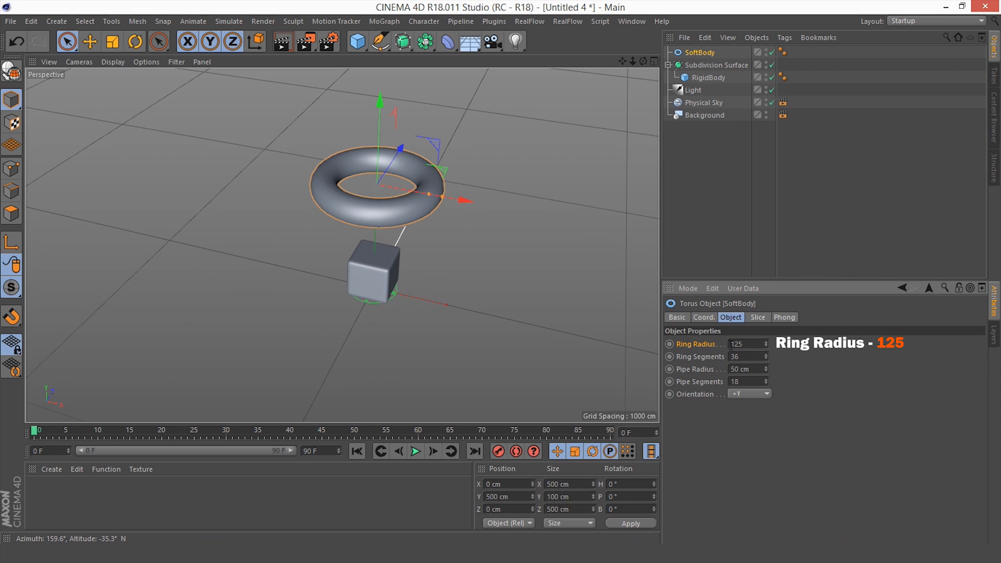
left_click(695, 385)
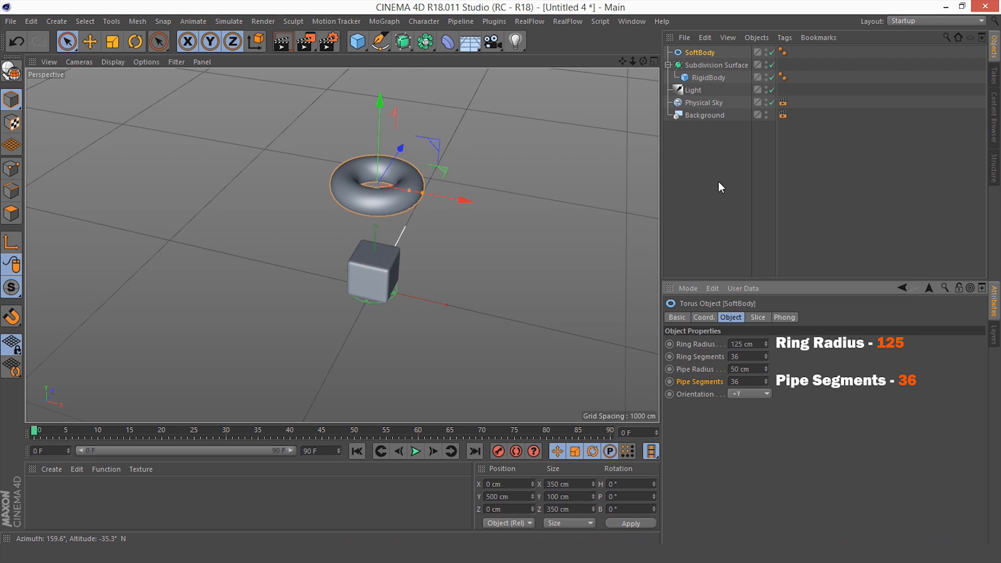
left_click(719, 199)
- Nest the SoftBody torus under its own new Subdivision Surface
left_click(698, 53)
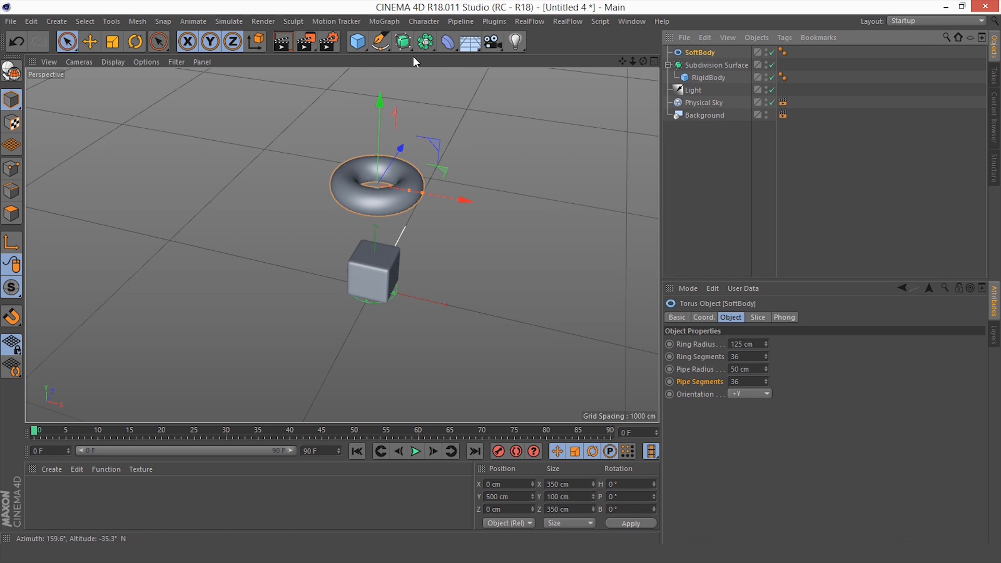
left_click(403, 41, "alt")
left_click_drag(420, 177, 463, 176, "alt")
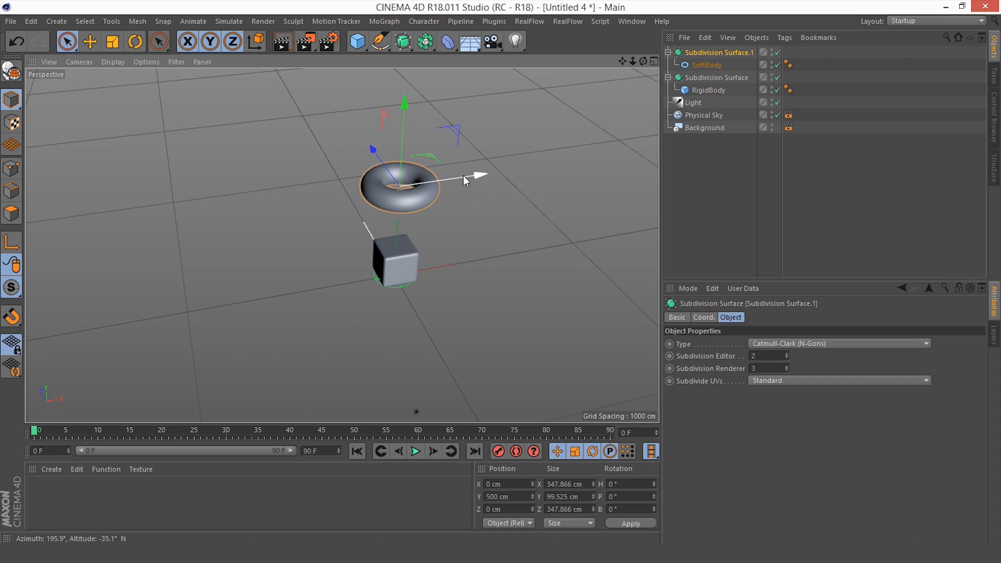
left_click(462, 218)
left_click_drag(454, 240, 442, 208, "alt")
- Apply a Soft Body simulation tag to the SoftBody torus
right_click(703, 65)
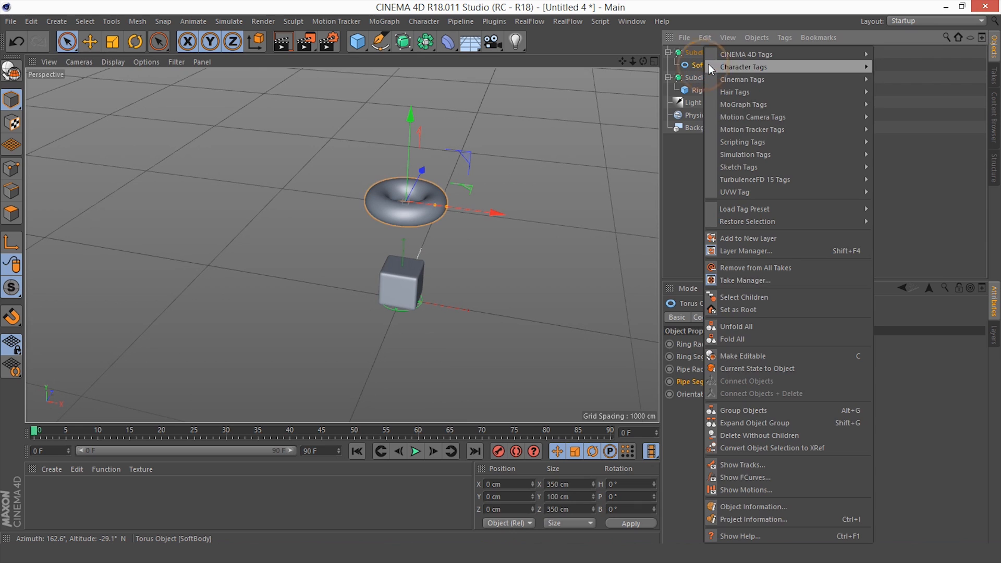
mouse_move(749, 153)
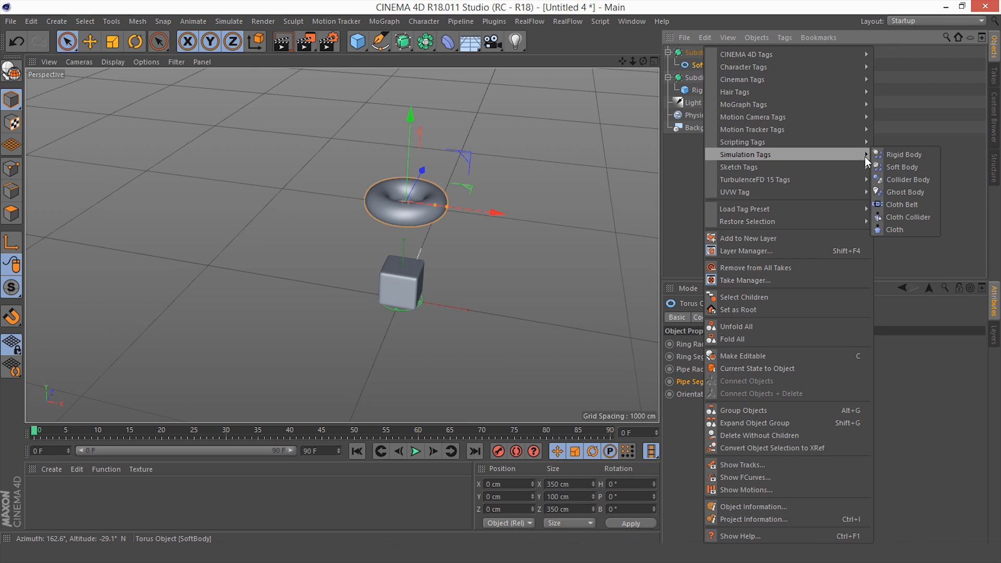
left_click(907, 166)
left_click(807, 73)
- Set both Follow Position and Follow Rotation to 50 in the torus's dynamics tag
left_click(788, 64)
left_click(827, 316)
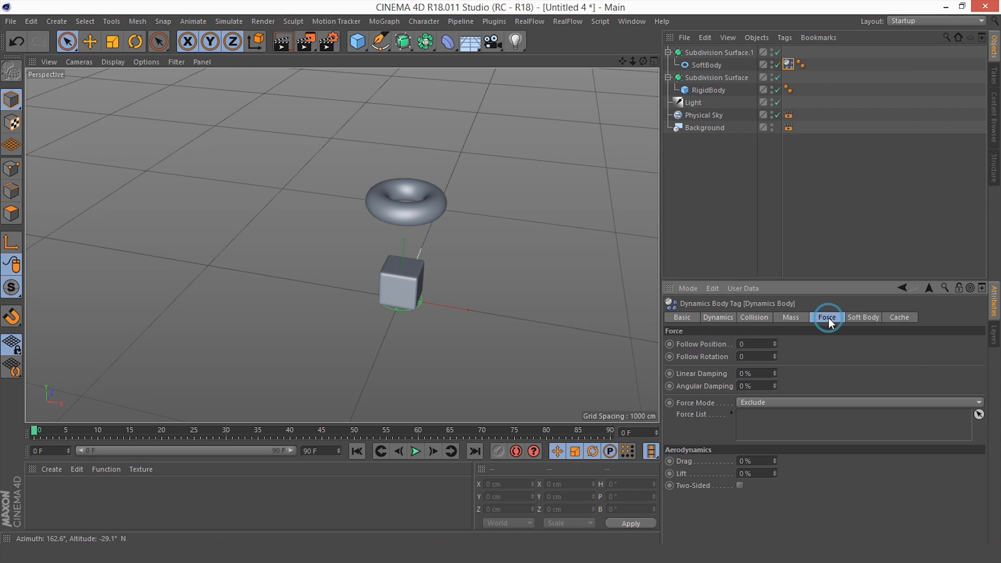
double_click(755, 344)
type("5")
double_click(766, 356)
type("50")
key("Return")
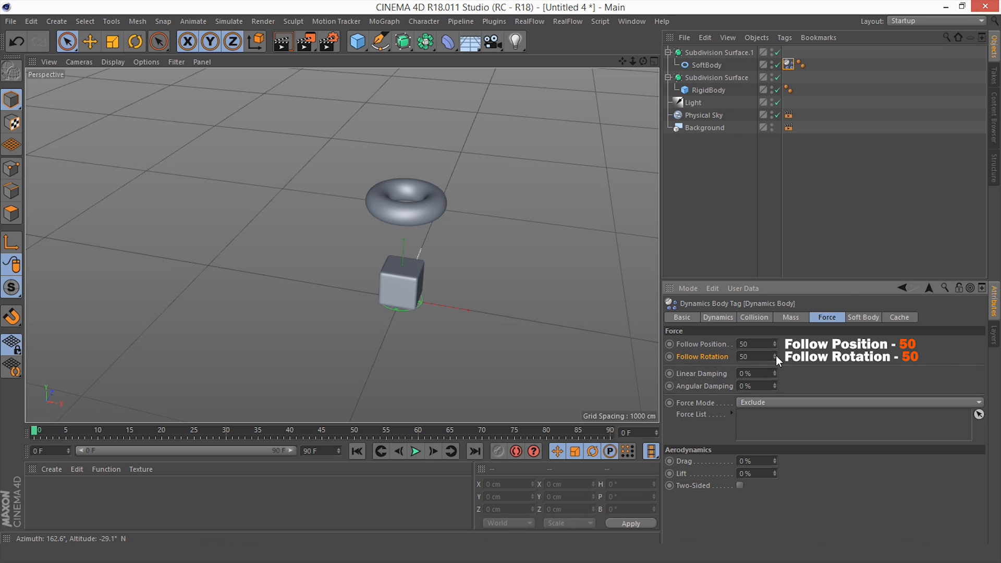
- In the torus's soft body springs, set Structural and Shear to 18, each with 0% damping
left_click(854, 319)
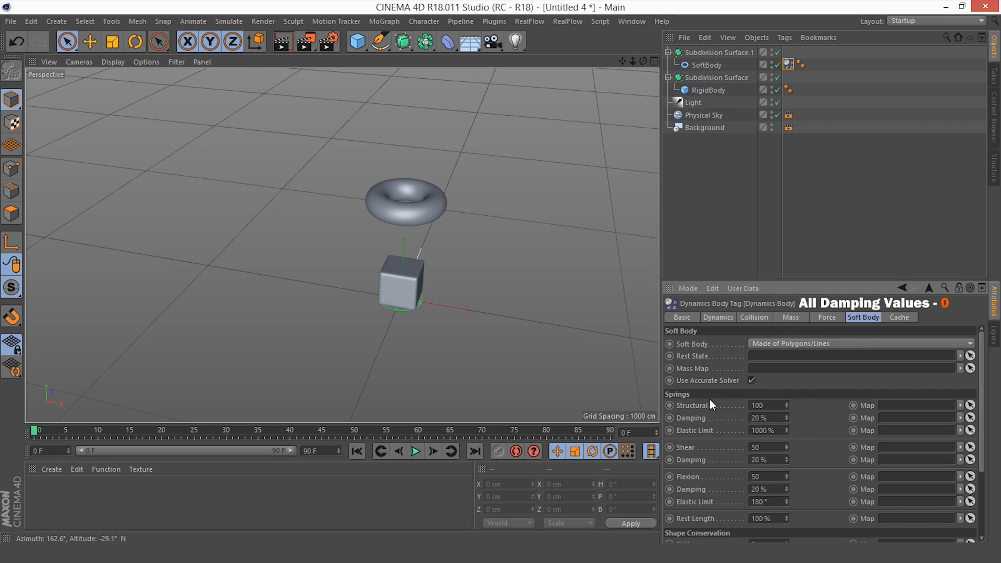
left_click_drag(768, 401, 736, 401)
type("18")
left_click(695, 418)
left_click_drag(763, 415, 731, 417)
left_click(691, 447)
left_click(696, 459)
double_click(759, 459)
type("0")
- Set the torus's soft body Flexion to 100 with 0% damping
double_click(771, 476)
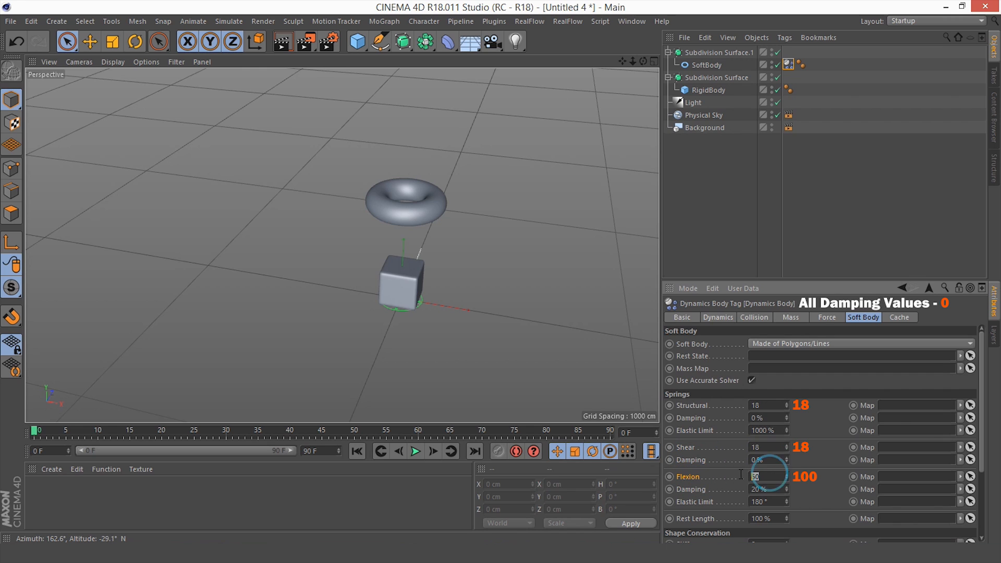
left_click(696, 490)
double_click(758, 489)
type("0")
key("Return")
- Set the torus's shape conservation to stiffness 3, damping 0% and elastic limit 5000 cm
scroll(821, 497, "down", 3)
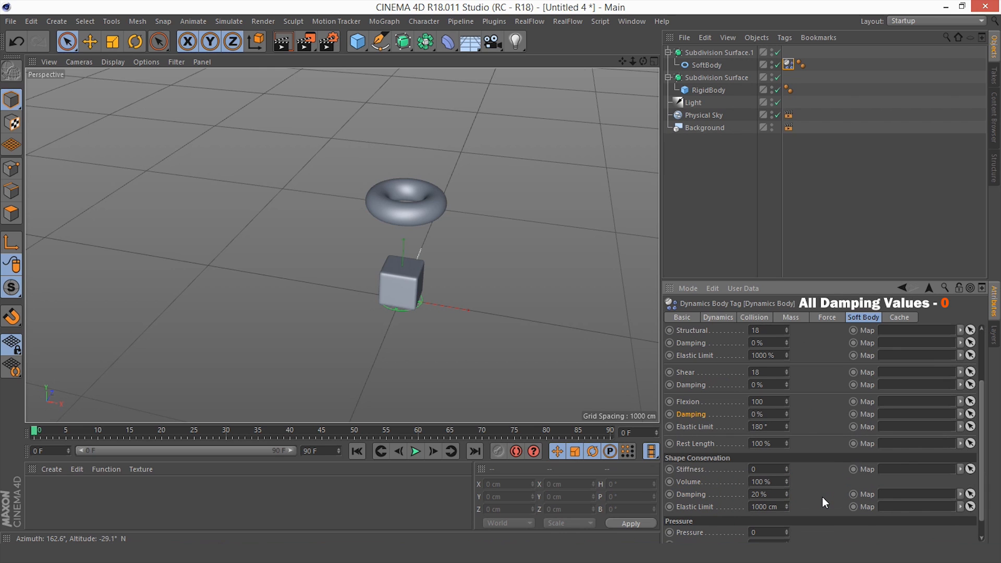
double_click(759, 469)
type("3")
left_click(695, 480)
double_click(758, 493)
left_click(701, 507)
double_click(762, 506)
type("5")
- Set the pressure damping of the torus's soft body to 0%
scroll(806, 506, "down", 1)
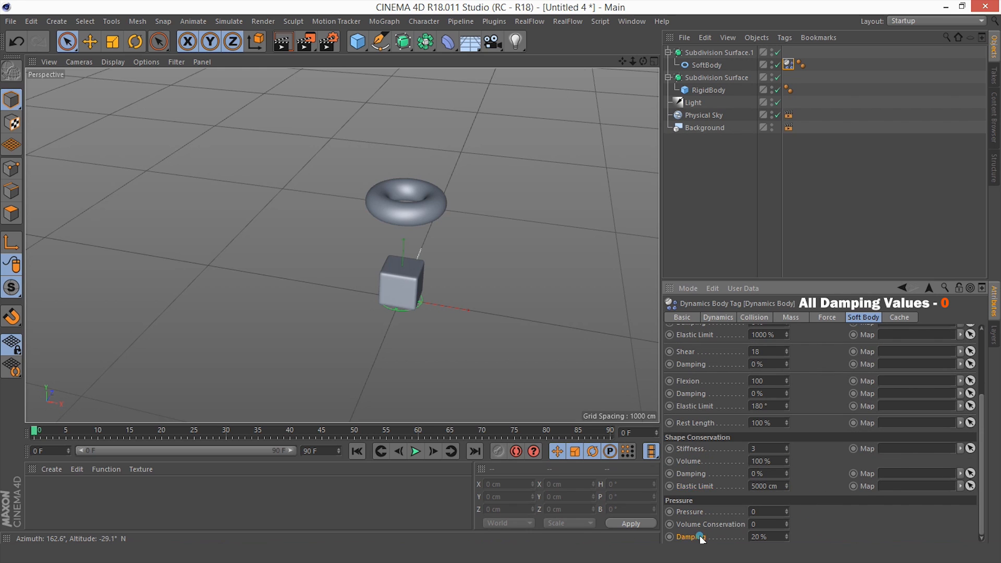
double_click(765, 536)
type("0")
key("Return")
scroll(814, 411, "up", 5)
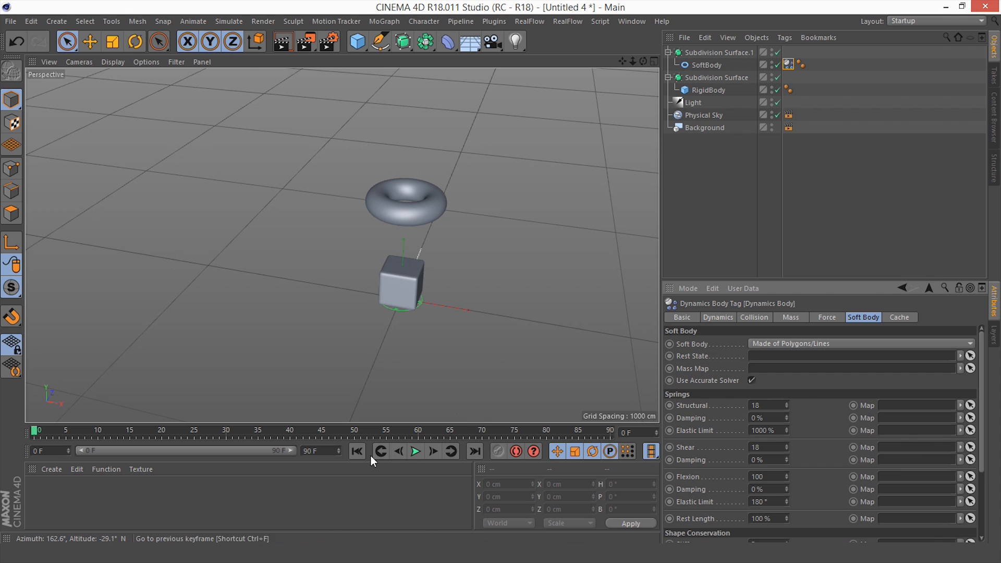
- Apply a Rigid Body simulation tag to the RigidBody cube
left_click(710, 90)
right_click(712, 90)
mouse_move(739, 154)
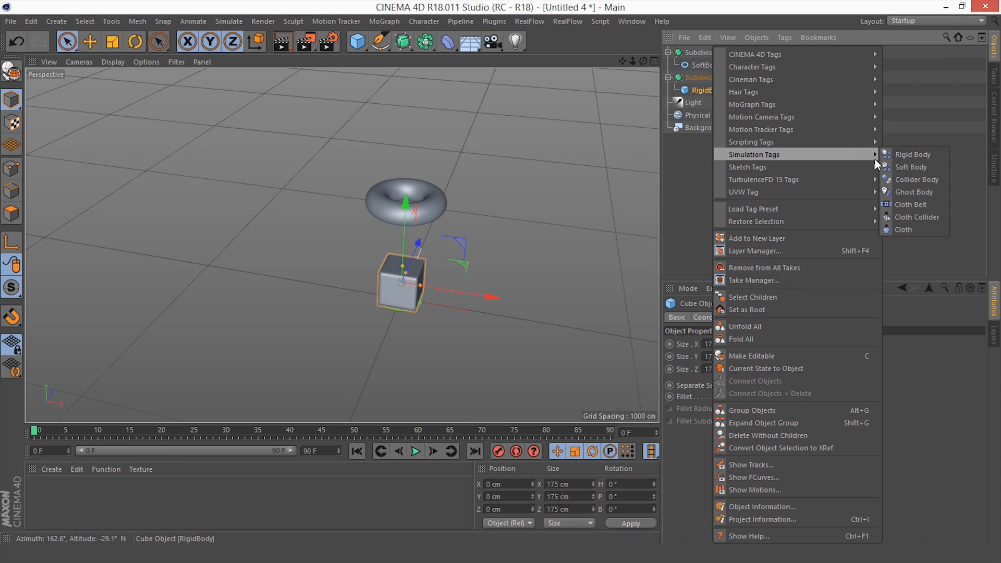
left_click(901, 154)
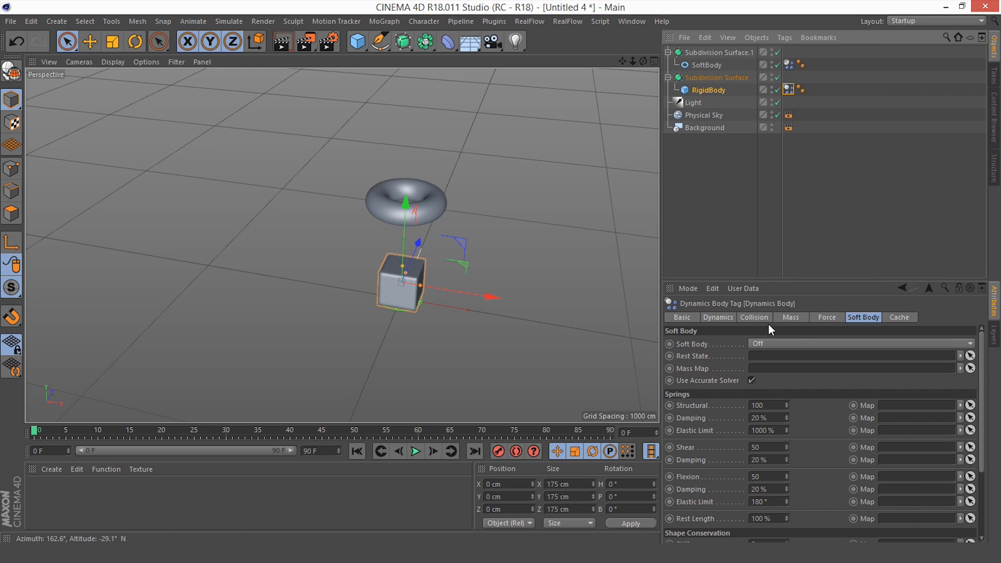
- Enable custom initial velocity on the cube's dynamics tag, with Y linear velocity 2000 cm and Y angular velocity 360°
left_click(721, 317)
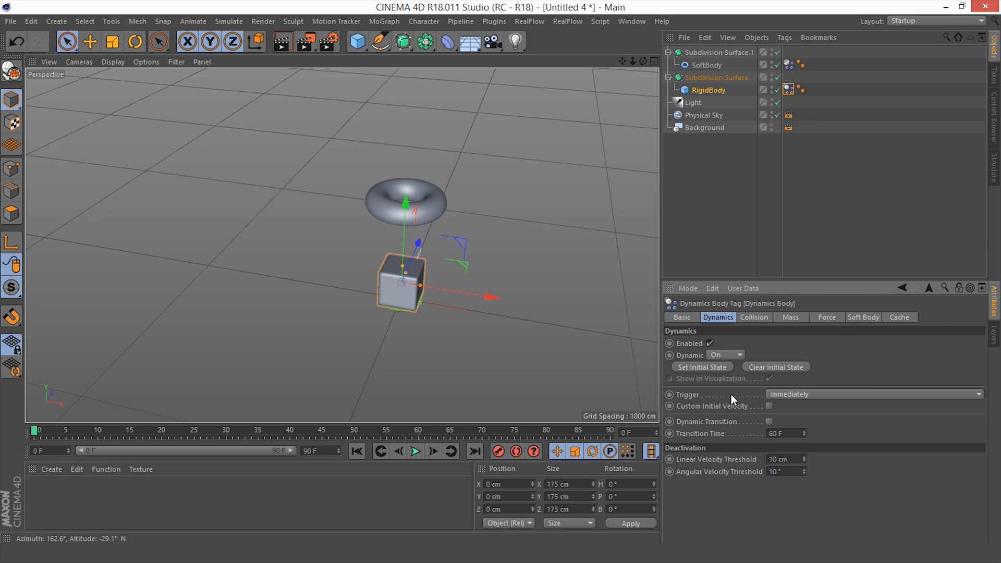
left_click(768, 406)
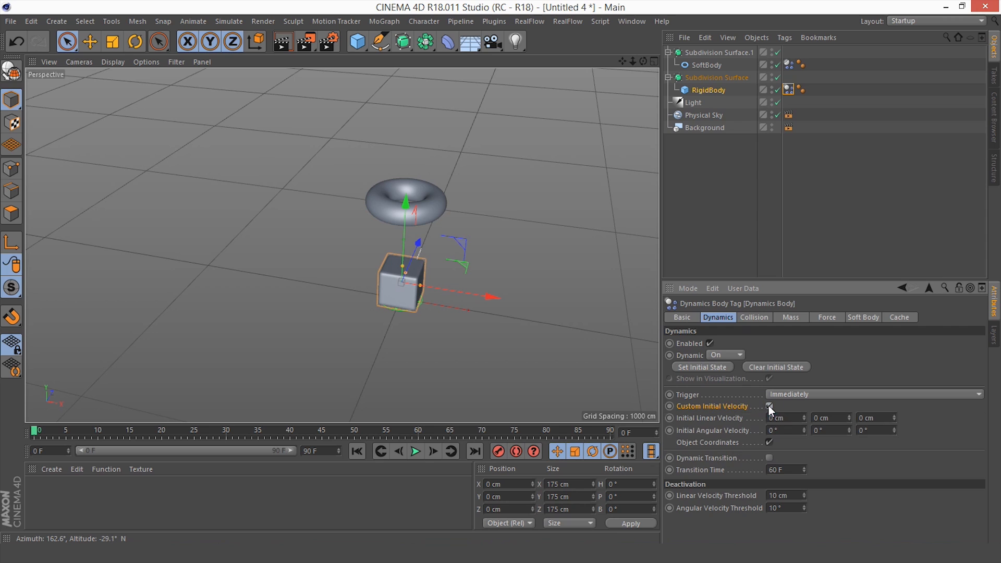
left_click(836, 417)
type("200")
left_click(814, 430)
left_click(820, 430)
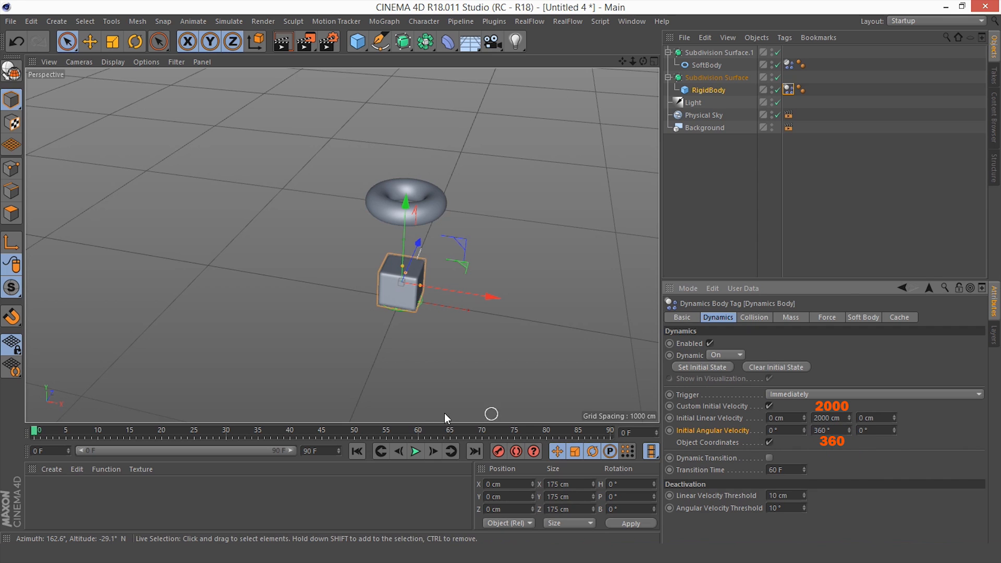
- Set the project's end frame to 220 and extend the preview range to the full length
left_click_drag(327, 450, 280, 449)
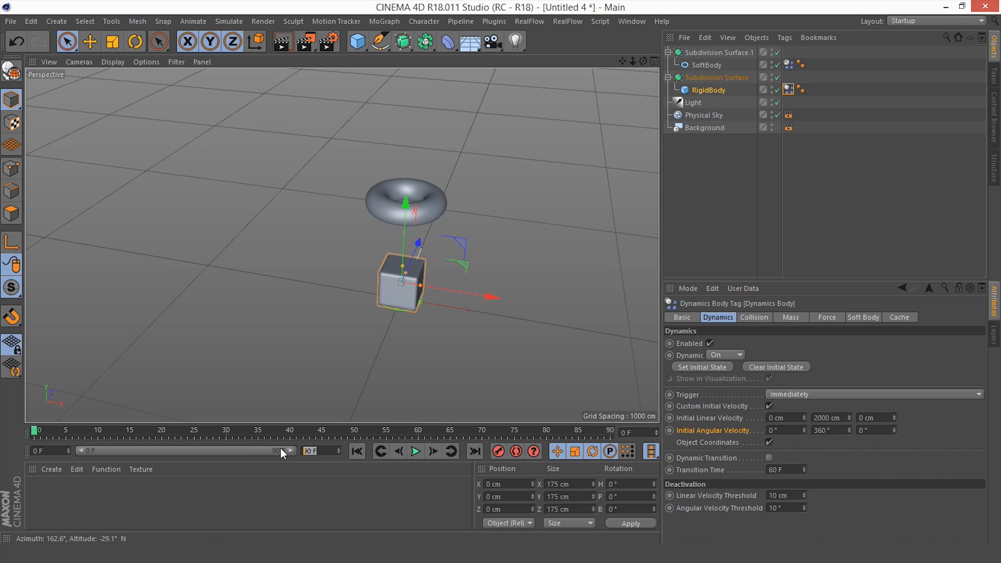
type("220")
key("Return")
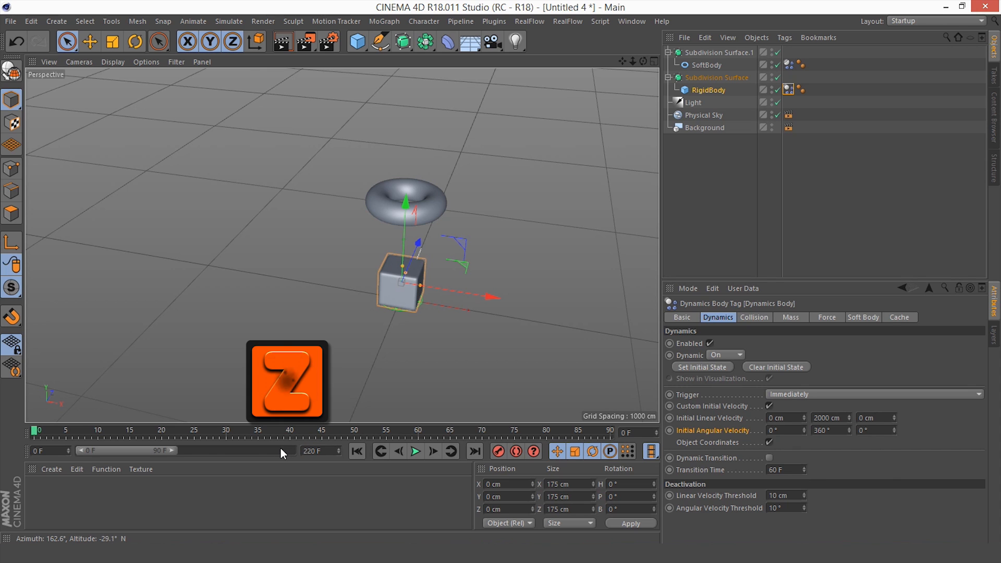
left_click_drag(175, 449, 300, 447)
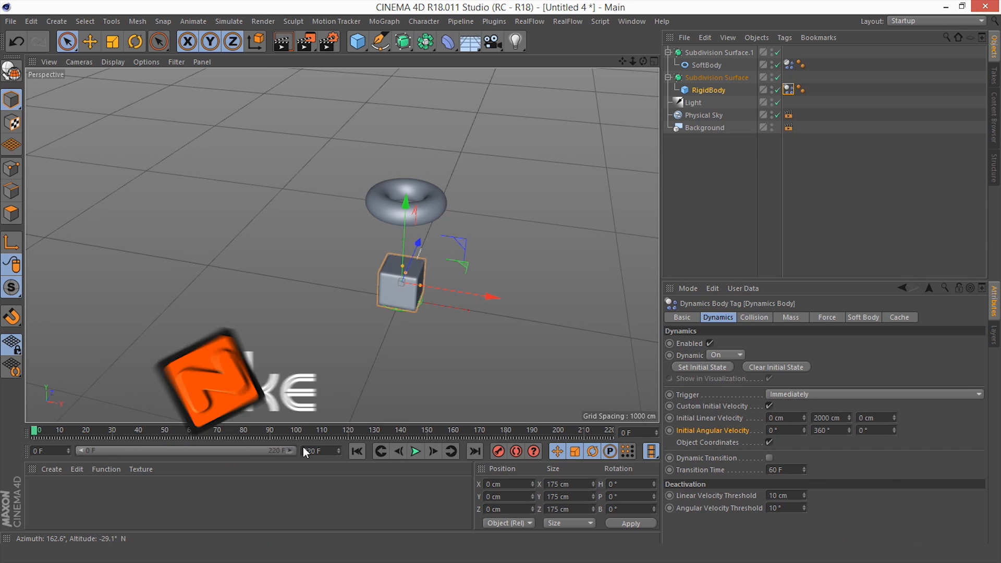
- Play the simulation to check the cube's launch through the torus, and return to the first frame
left_click(419, 450)
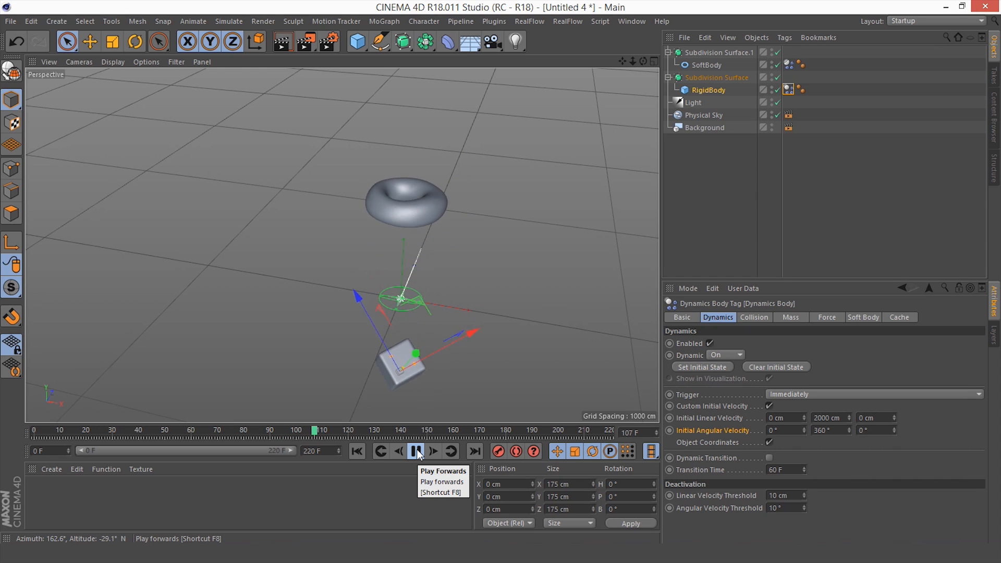
left_click(417, 451)
left_click(357, 451)
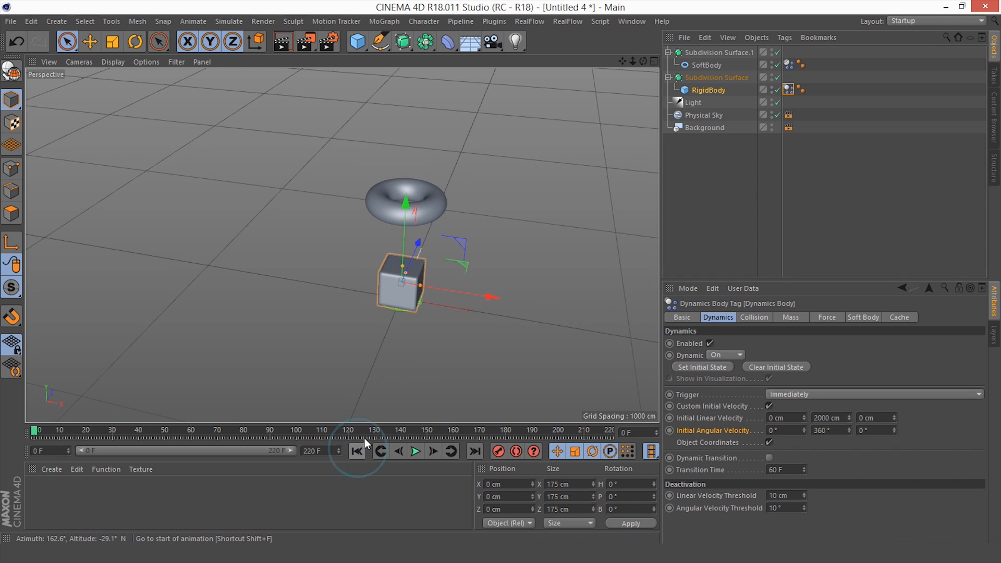
- In the project's dynamics settings, keyframe the Time Scale at 100% on frame 6
left_click(31, 21)
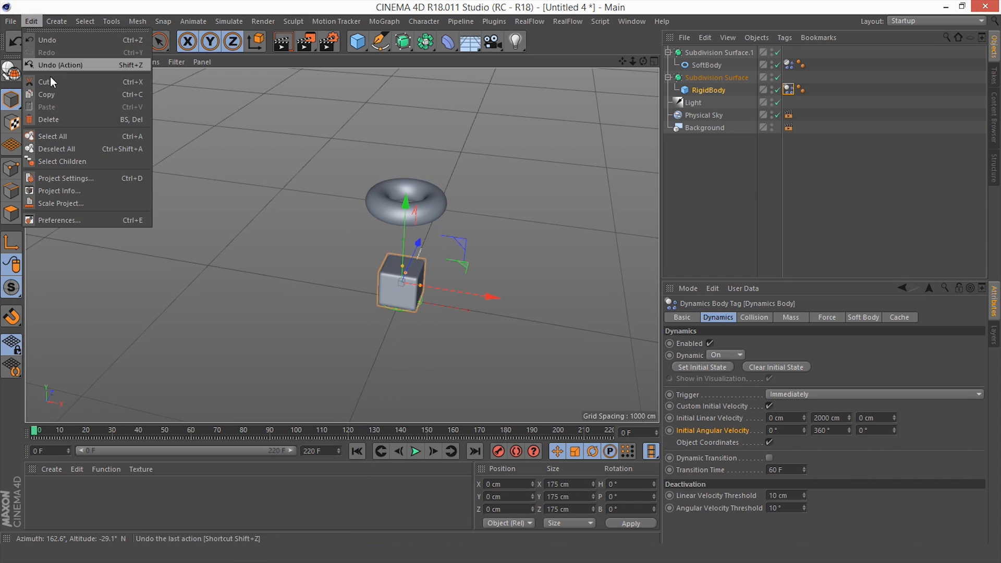
left_click(79, 179)
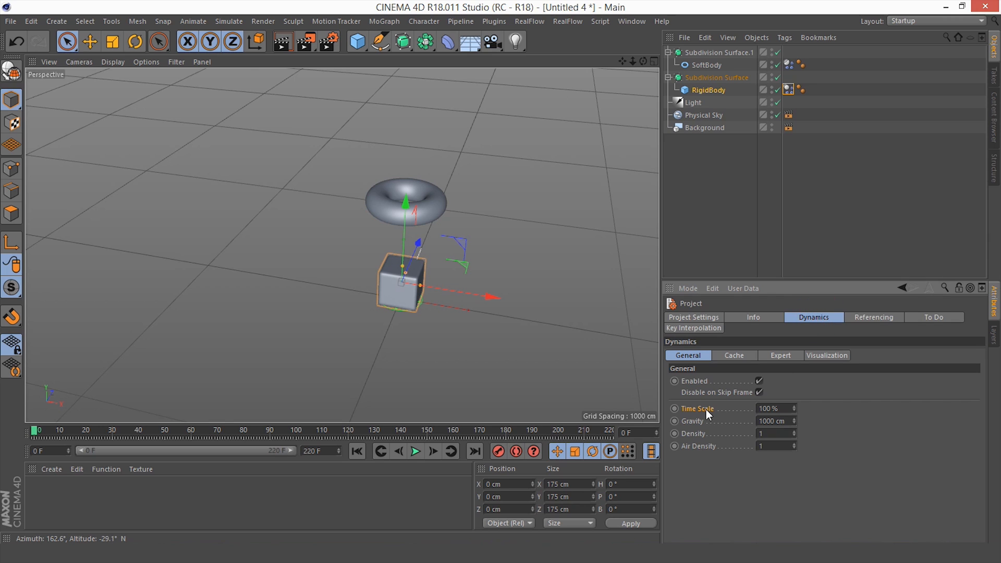
left_click(655, 431)
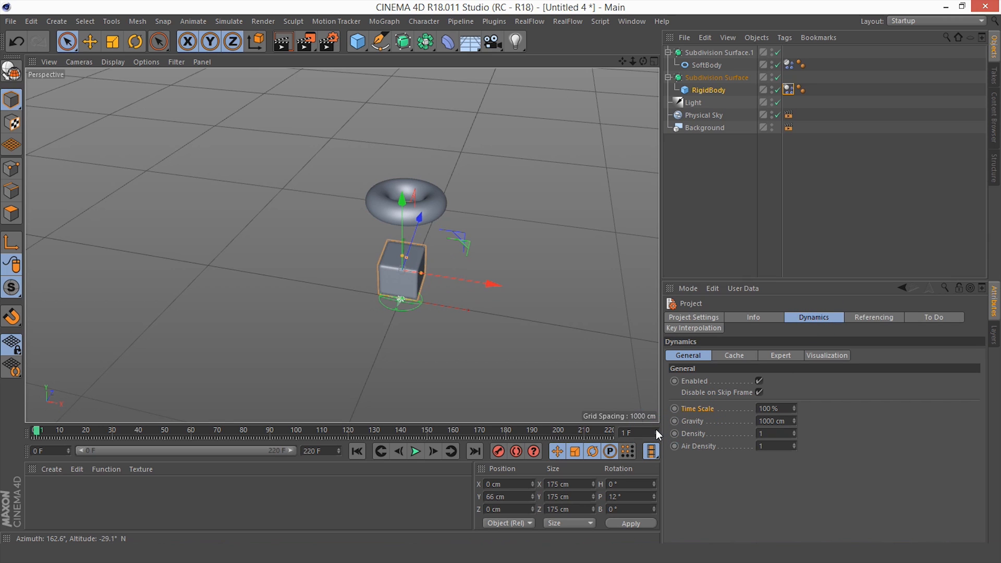
left_click(656, 431)
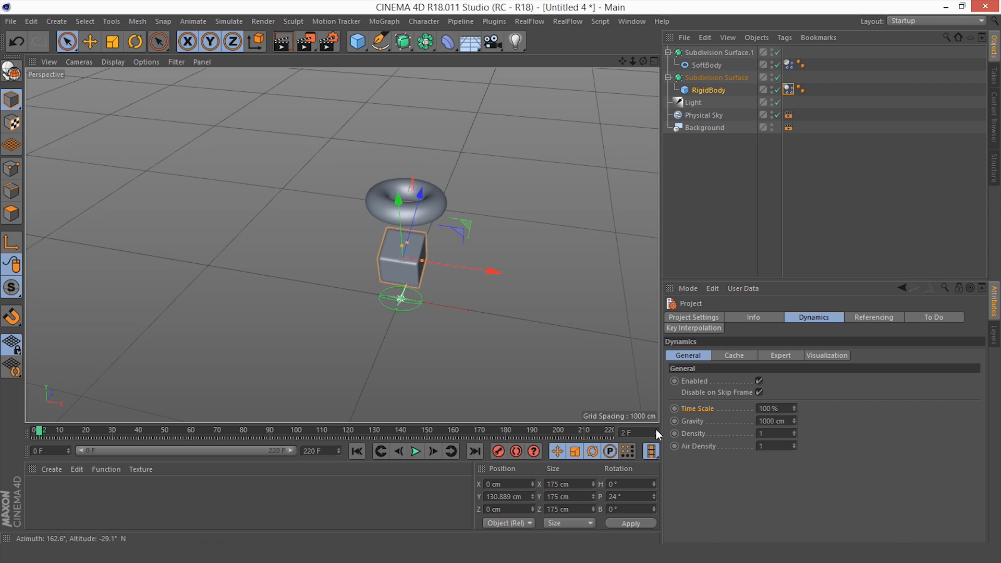
left_click(656, 430)
left_click(656, 430)
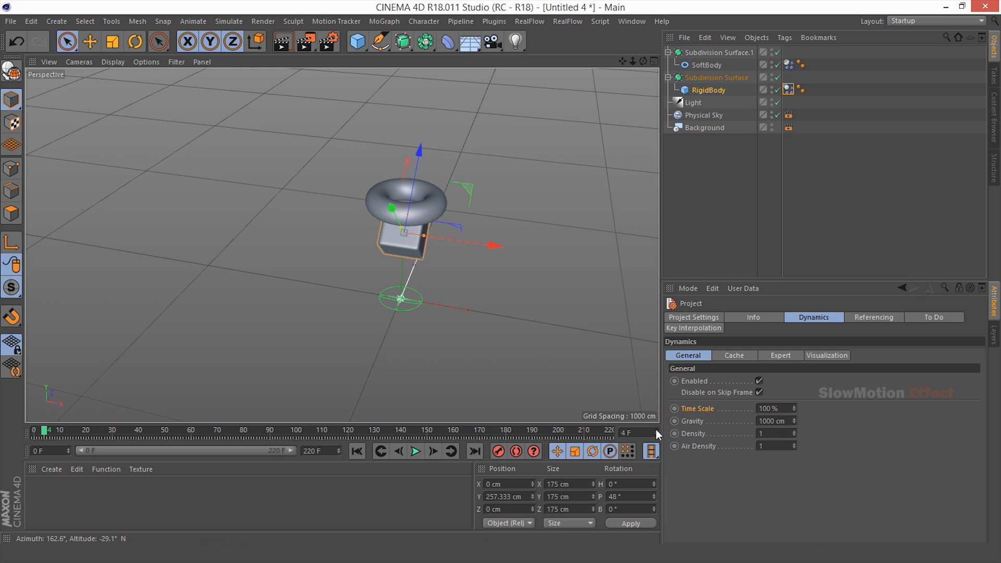
left_click(655, 430)
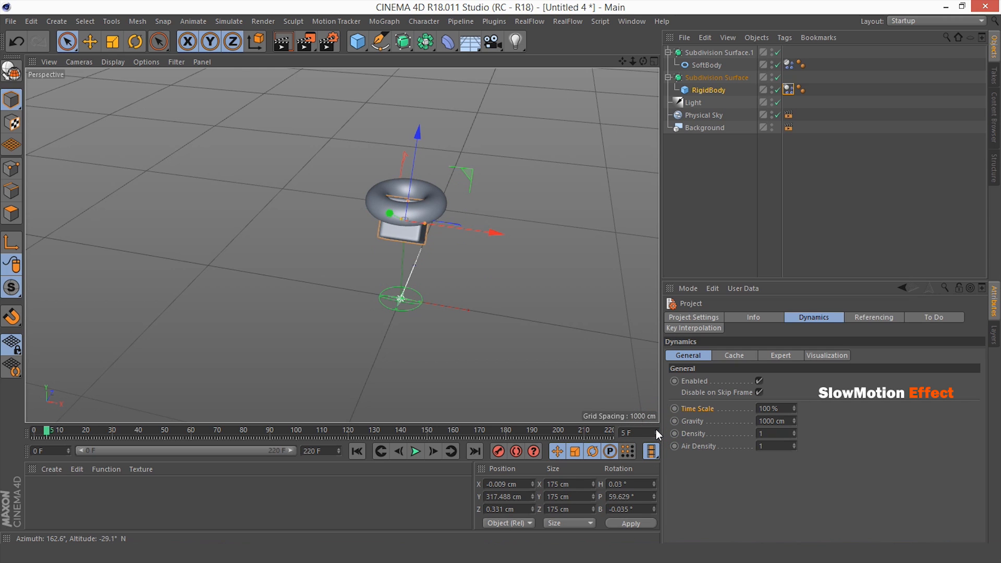
left_click(656, 430)
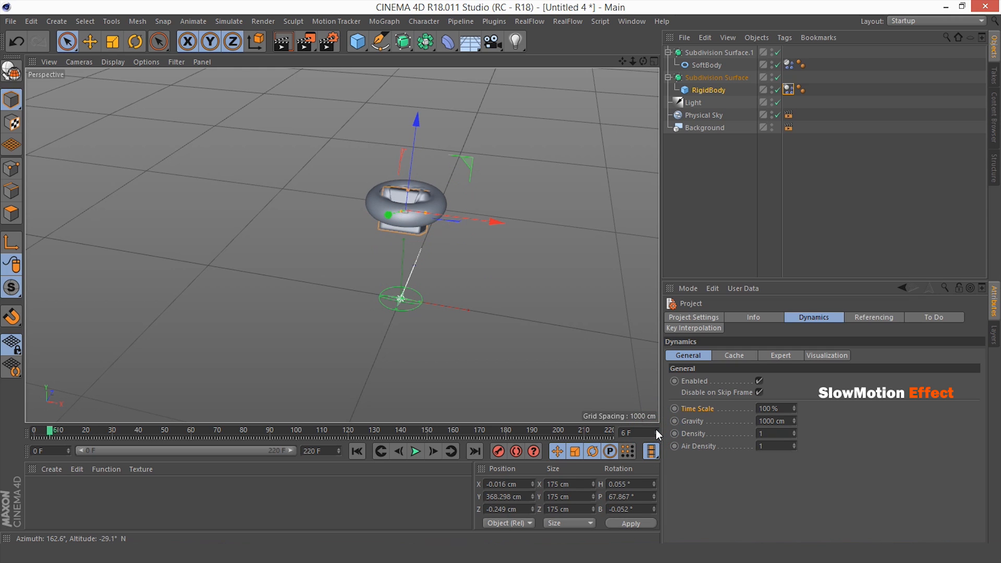
left_click(675, 410)
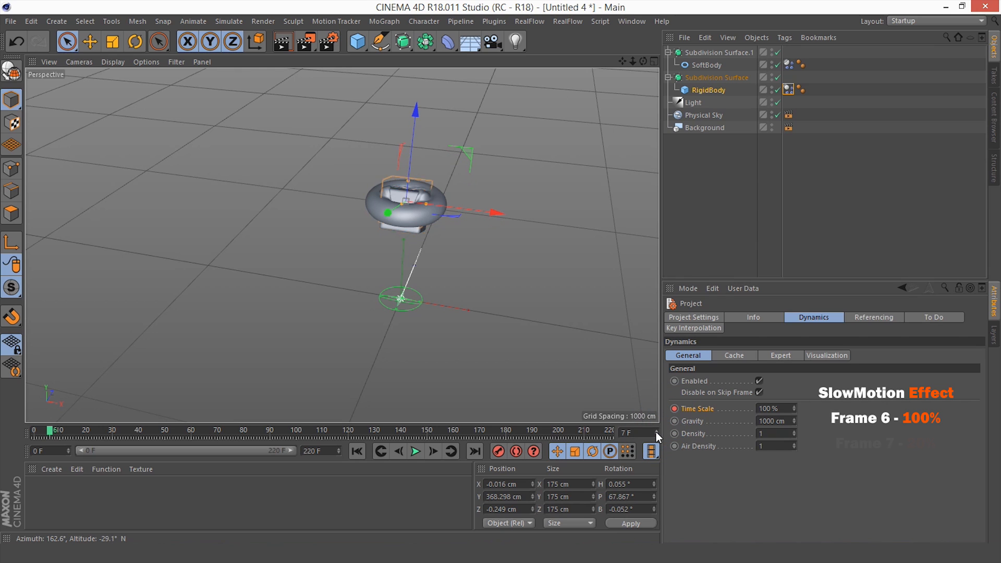
- Keyframe the dynamics Time Scale at 20% on frame 7
left_click(655, 431)
left_click(760, 409)
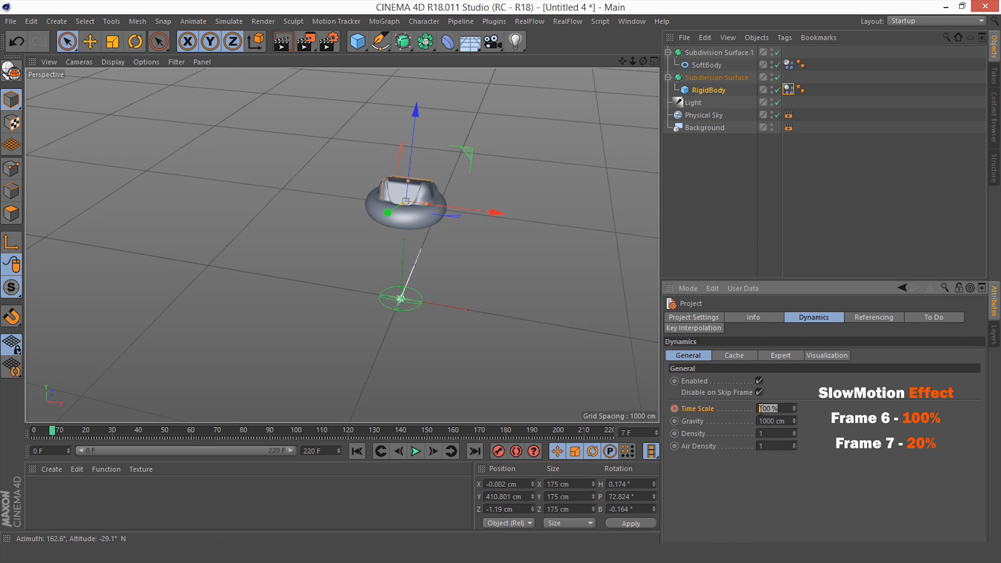
type("20")
left_click(674, 409)
- Play ahead and keyframe the dynamics Time Scale at 20% on frame 129 and 100% on frame 130
left_click(416, 451)
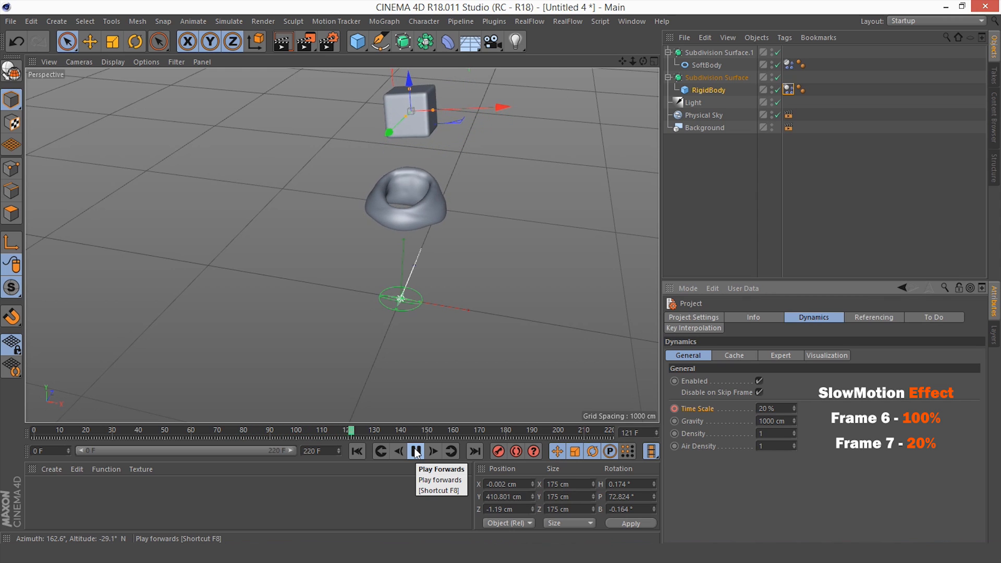
left_click(416, 452)
left_click(656, 430)
left_click(656, 430)
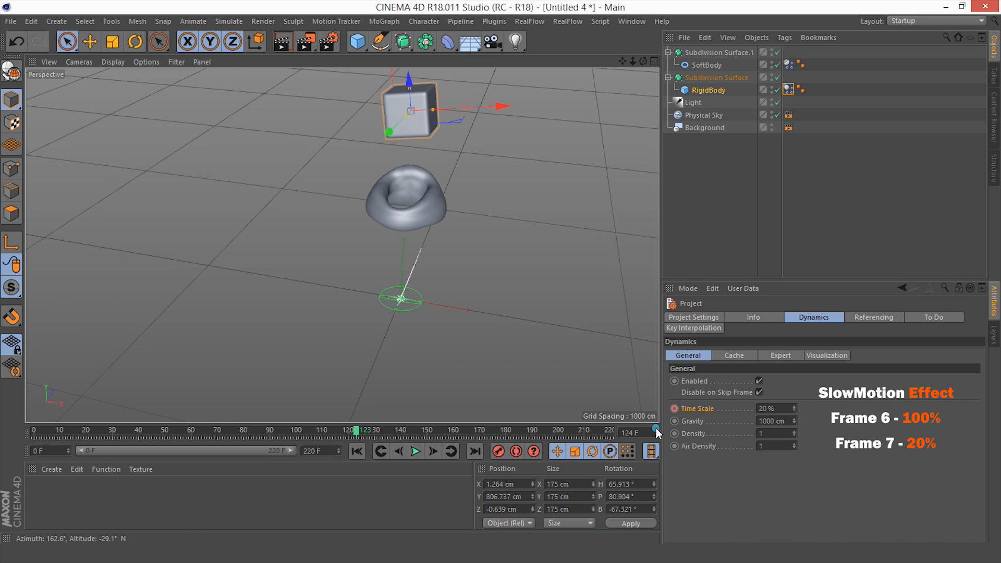
left_click(656, 429)
left_click(656, 430)
left_click(656, 429)
left_click(656, 430)
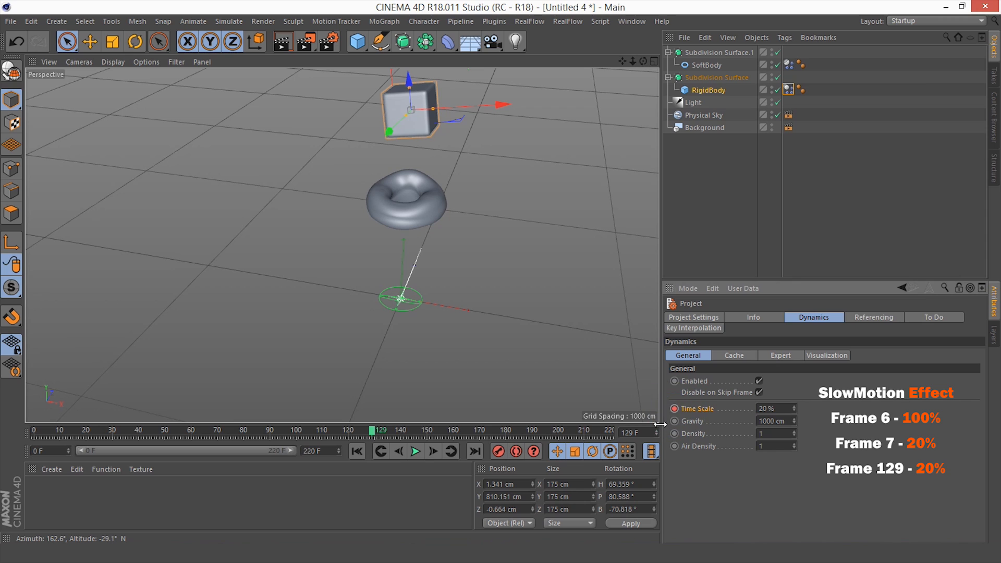
left_click(655, 428)
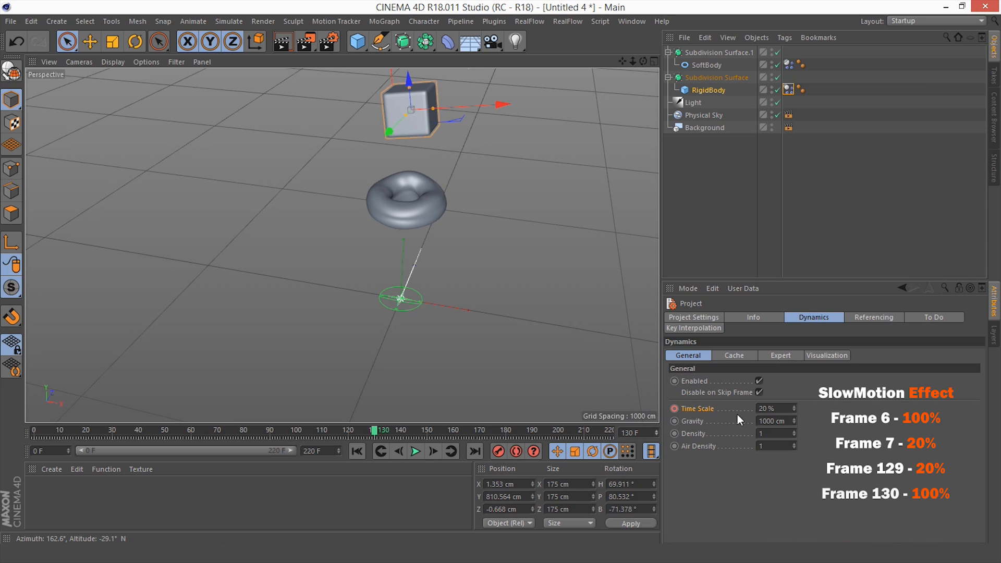
left_click(772, 410)
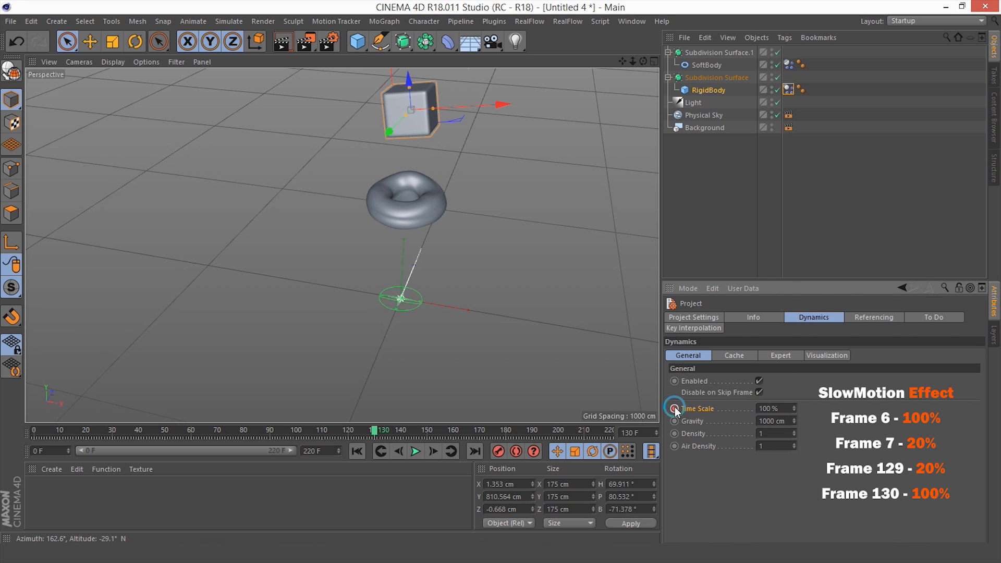
- Play the animation from the start to check the slow-motion effect, and return to the first frame
left_click(356, 452)
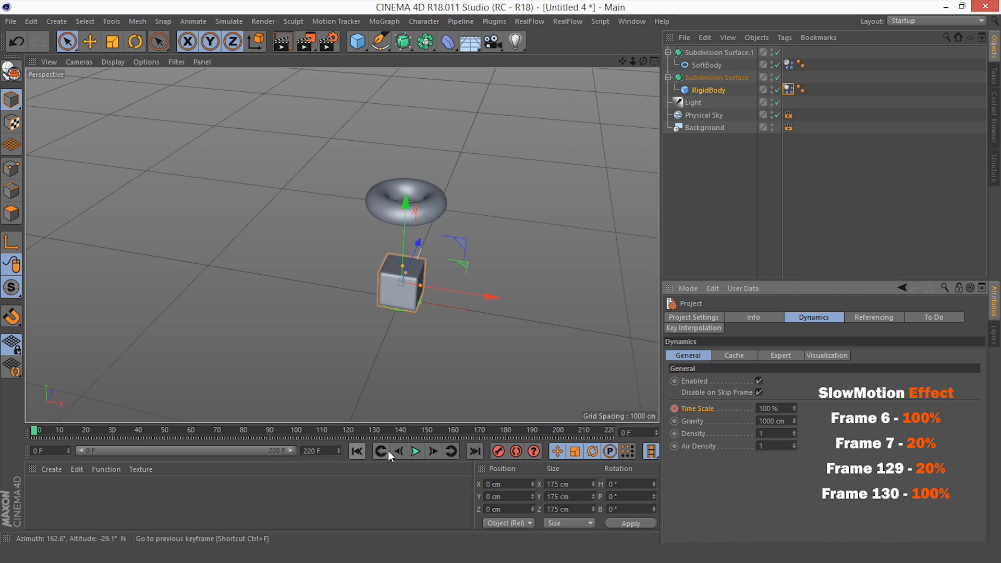
left_click(415, 452)
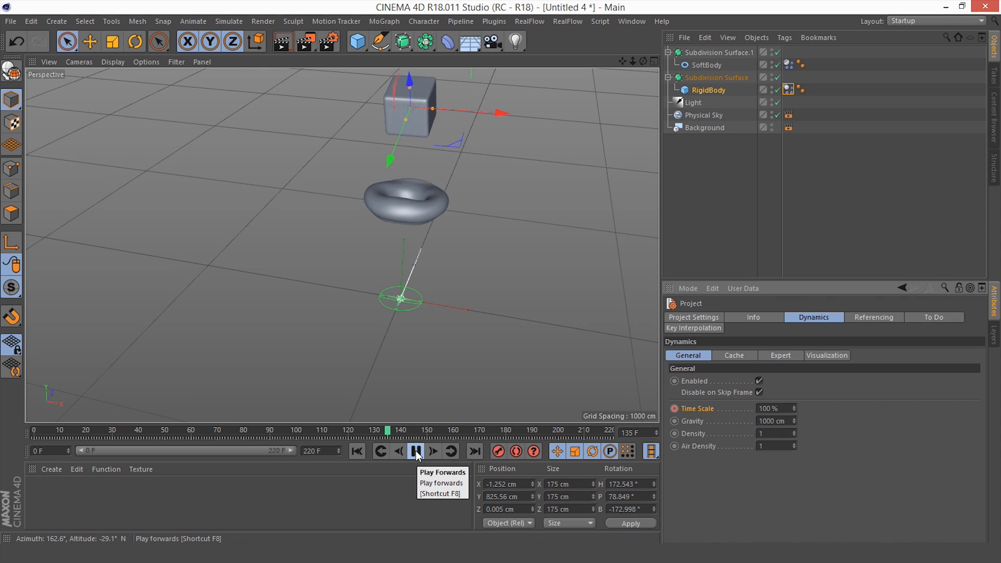
left_click(416, 451)
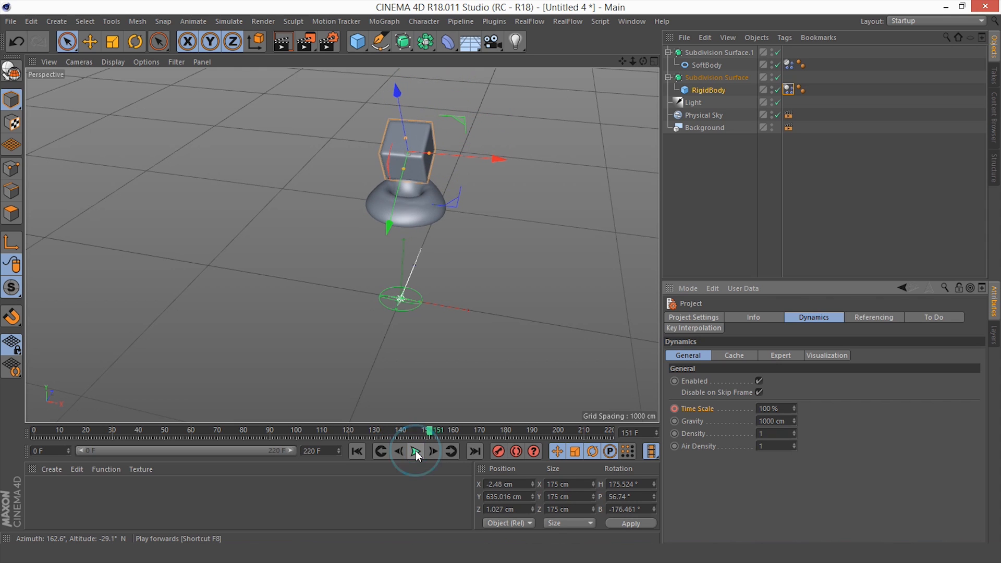
left_click(375, 452)
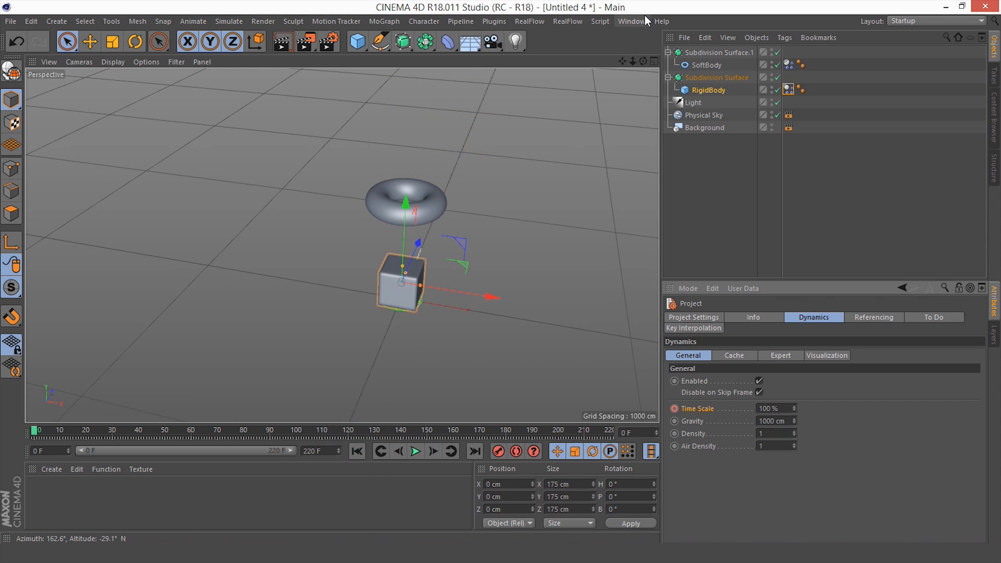
- Show the Dynamics time scale curve in the F-Curve timeline and apply Ease Ease to all its keys
left_click(629, 21)
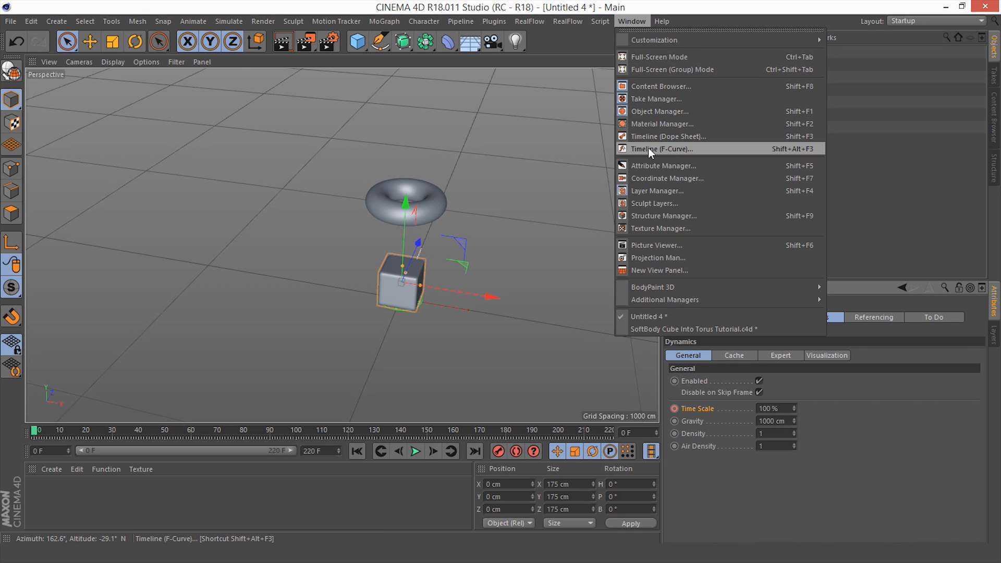
left_click(686, 150)
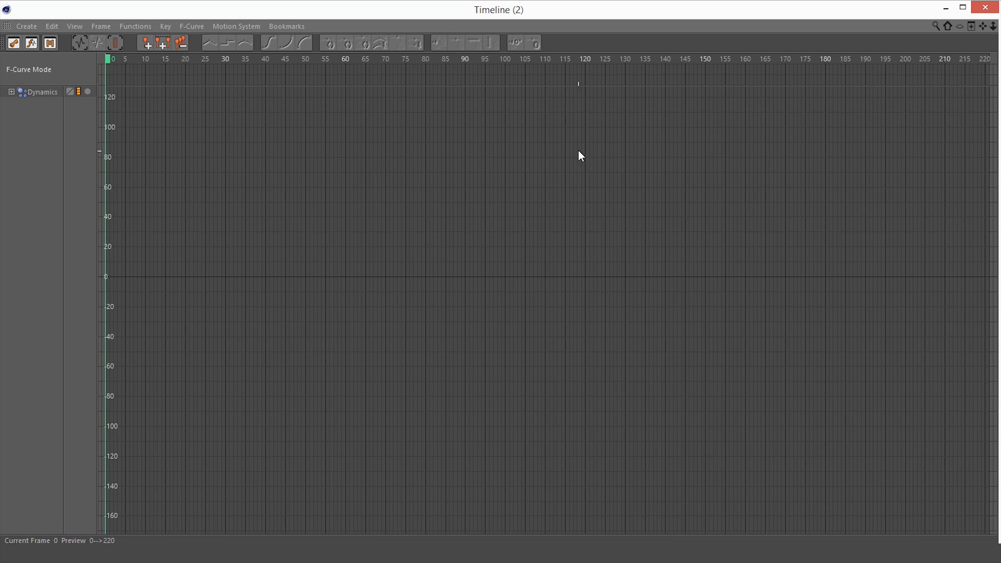
left_click(54, 92)
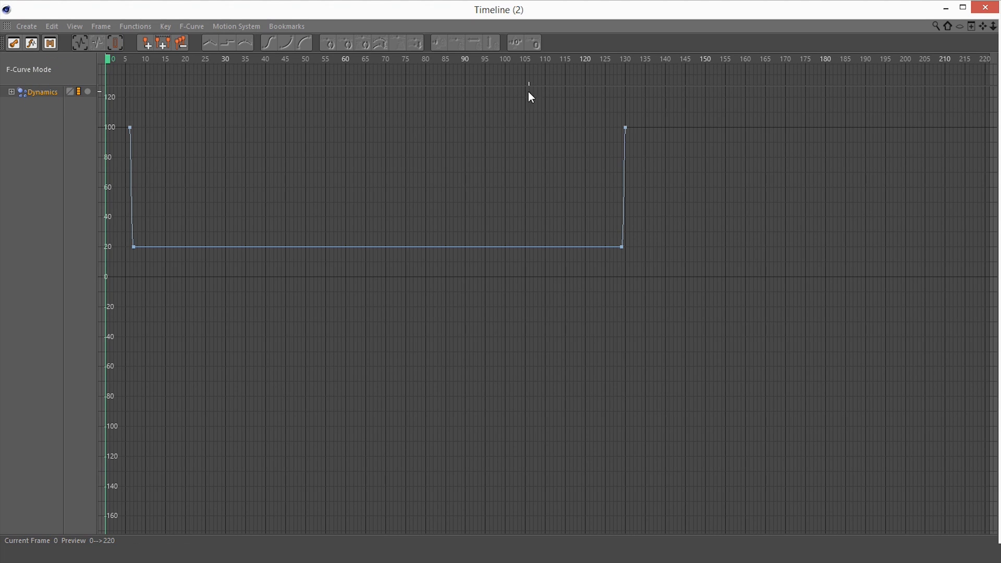
left_click_drag(685, 114, 92, 274)
right_click(273, 202)
mouse_move(326, 191)
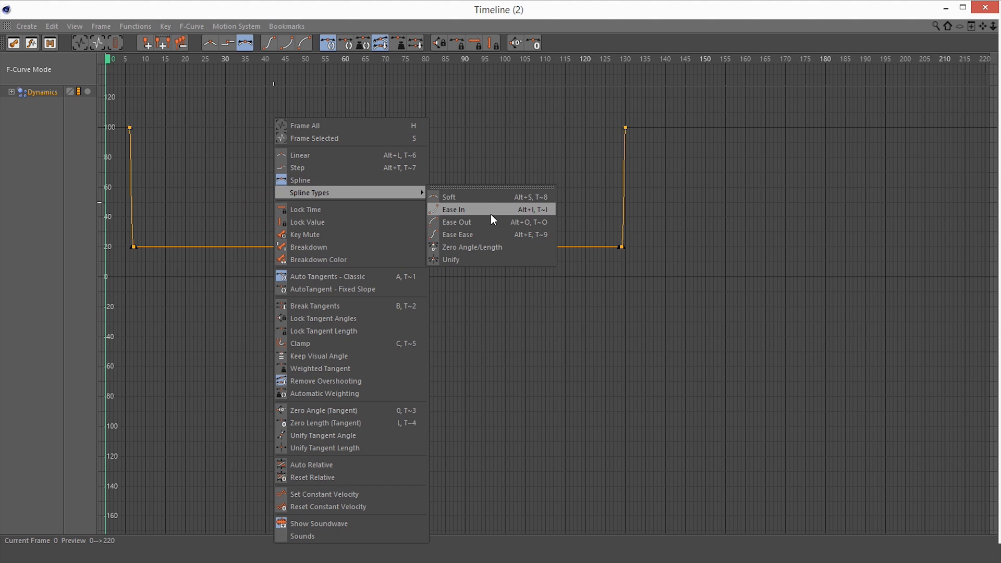
left_click(478, 234)
left_click(359, 189)
- Pull the frame 7 key's outgoing tangent down to about frame 60 so the curve dips close to 0, and close the timeline
left_click(133, 247)
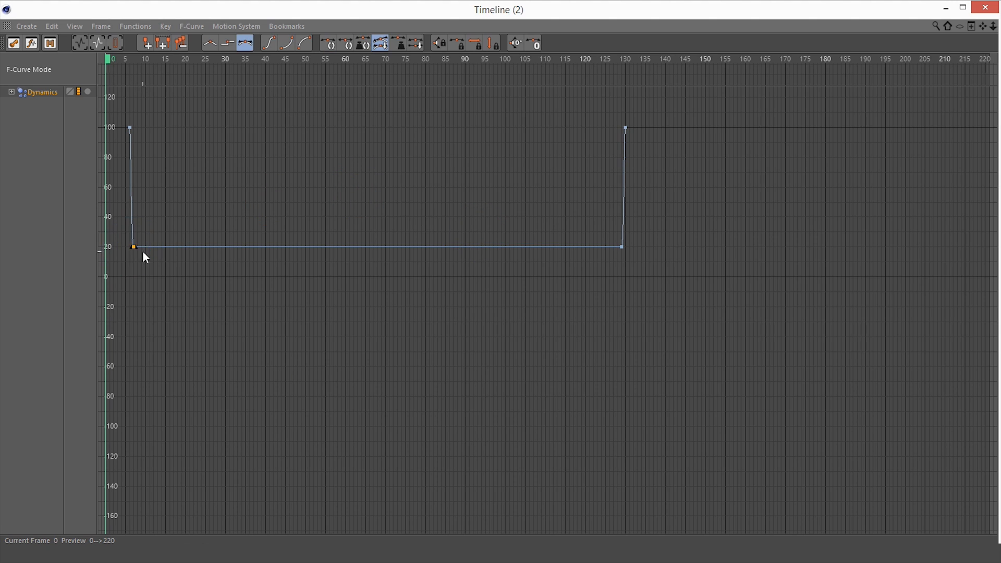
left_click(136, 248)
left_click_drag(136, 246, 346, 293)
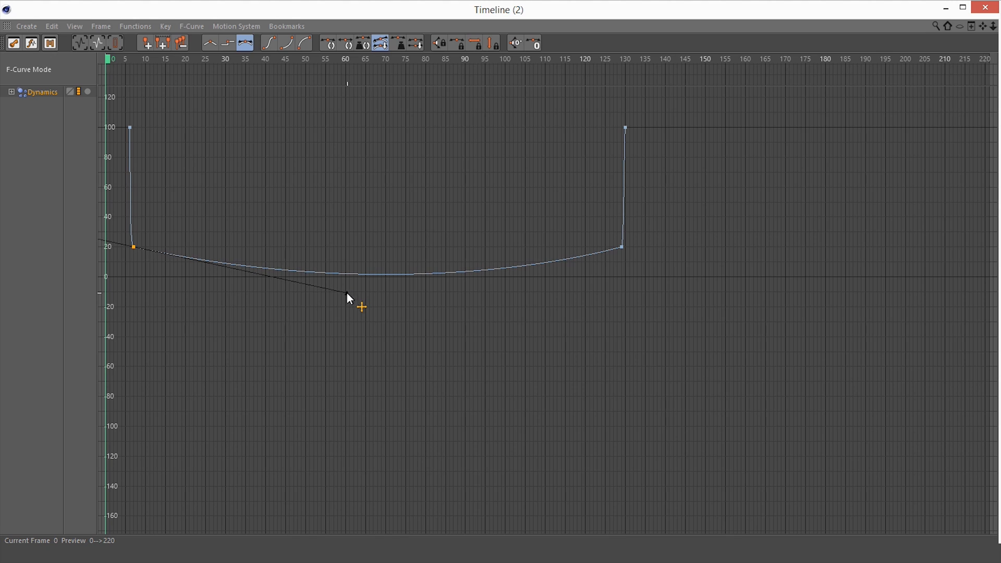
left_click(727, 197)
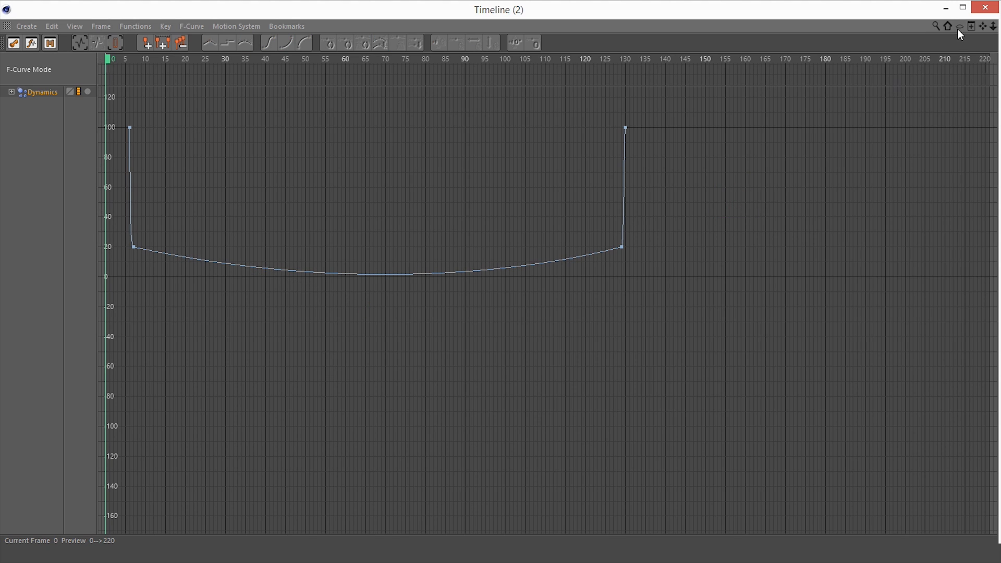
left_click(985, 8)
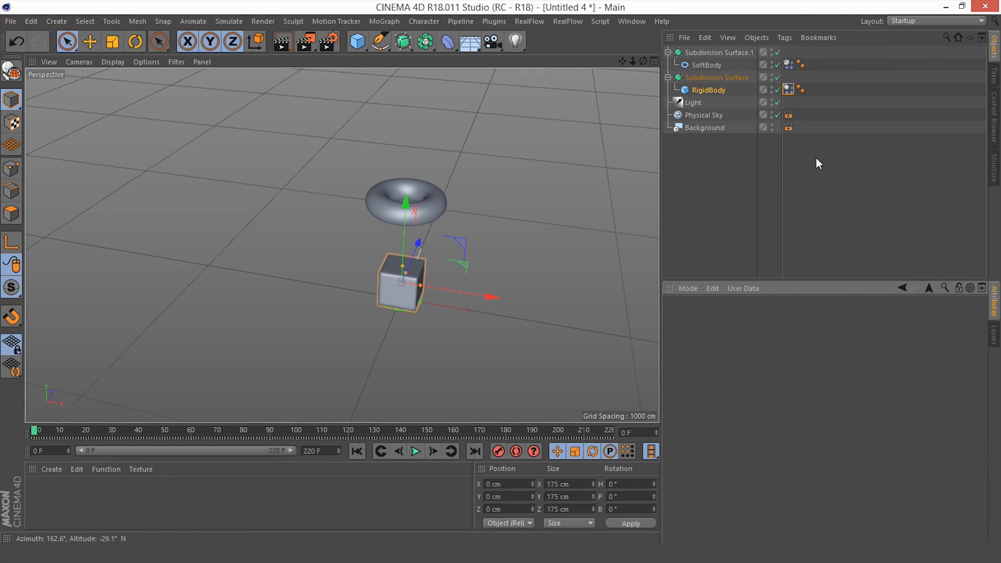
- Bake the dynamics of the SoftBody and RigidBody objects together and play back the cached simulation
left_click(788, 65)
left_click(789, 90, "ctrl")
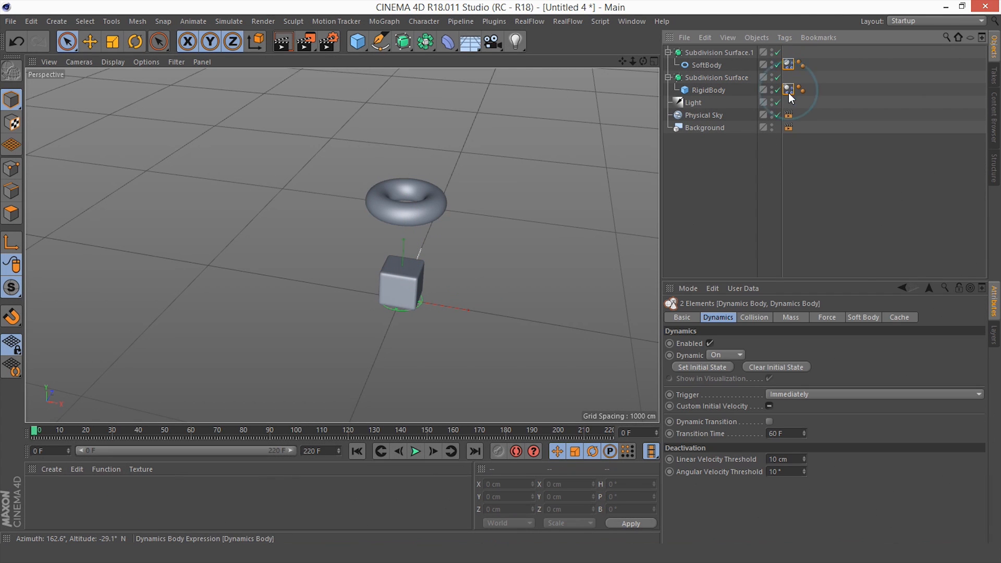
left_click(901, 317)
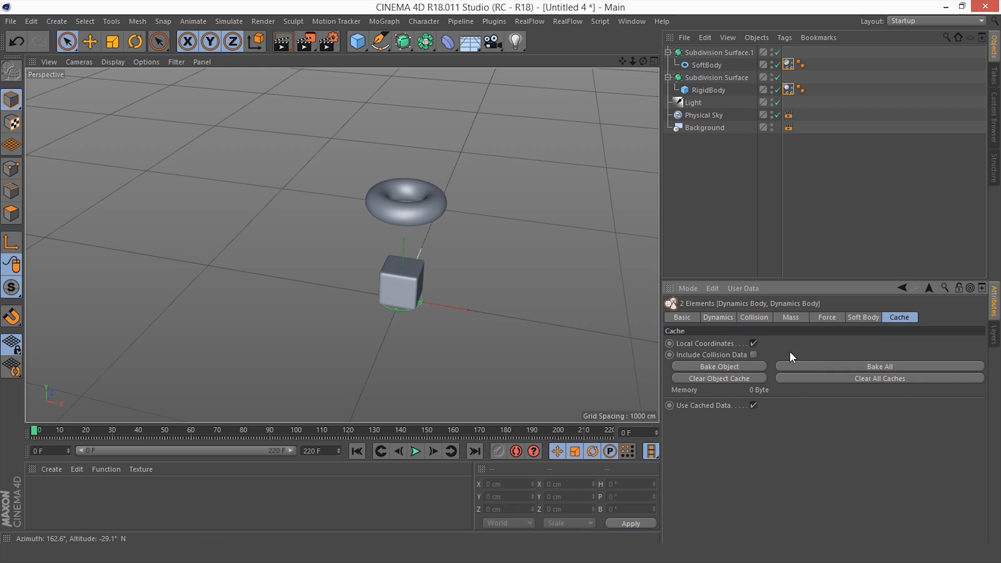
left_click(732, 367)
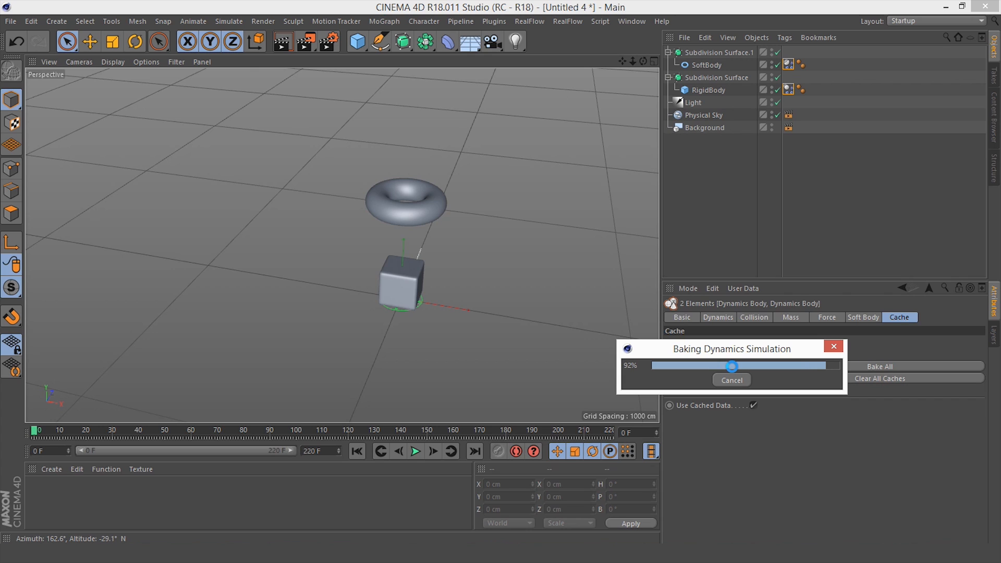
left_click(416, 451)
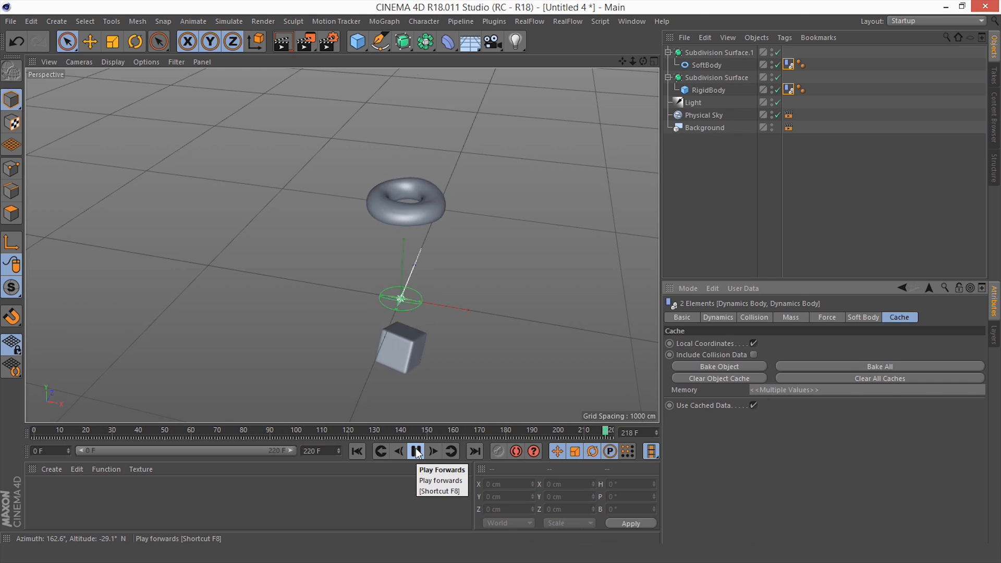
- Stop the cached playback and return to the first frame
left_click(416, 452)
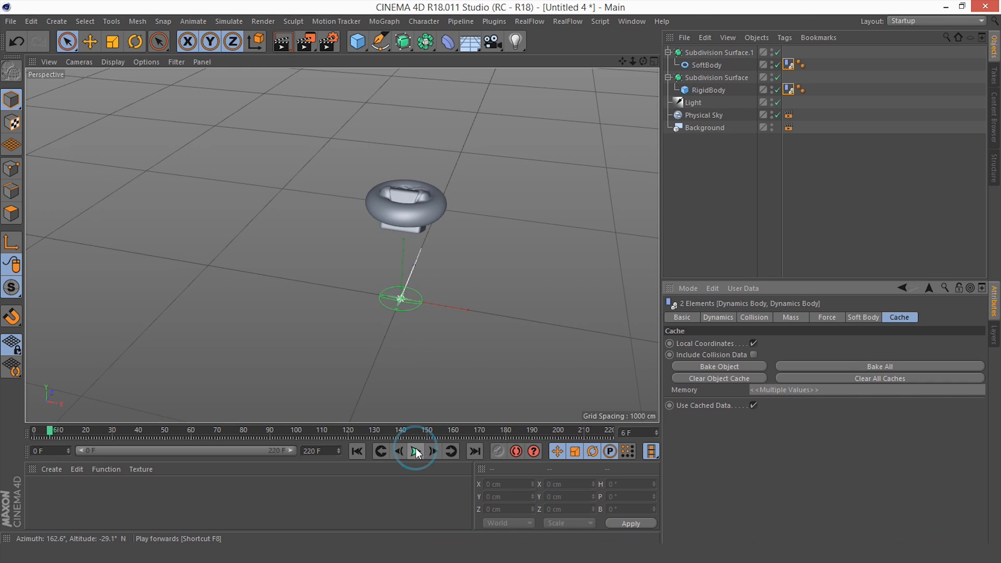
left_click(358, 451)
left_click_drag(405, 292, 285, 238, "alt")
middle_click_drag(285, 237, 268, 227, "alt")
scroll(359, 221, "up", 3)
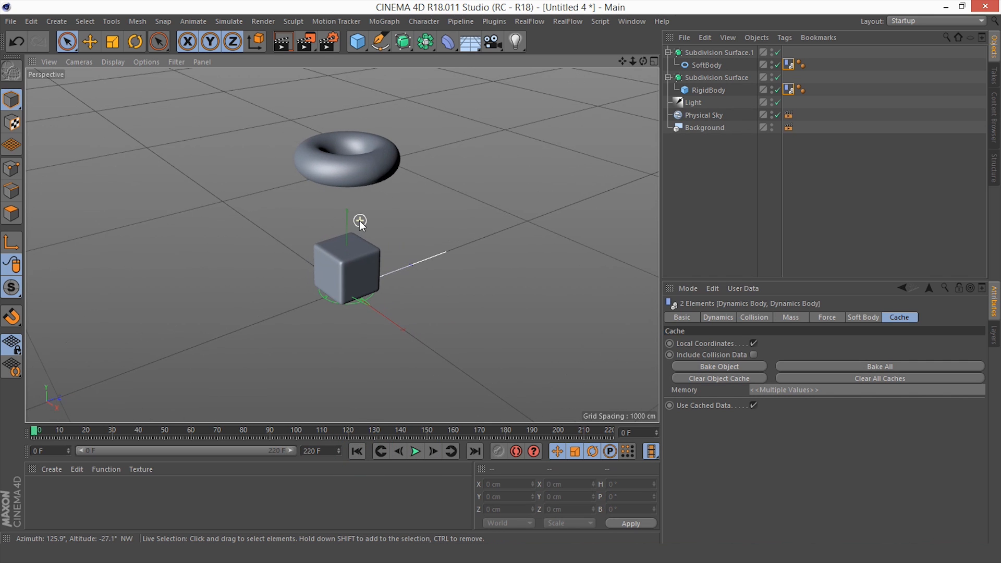
- Create a new material and name it BG
double_click(59, 496)
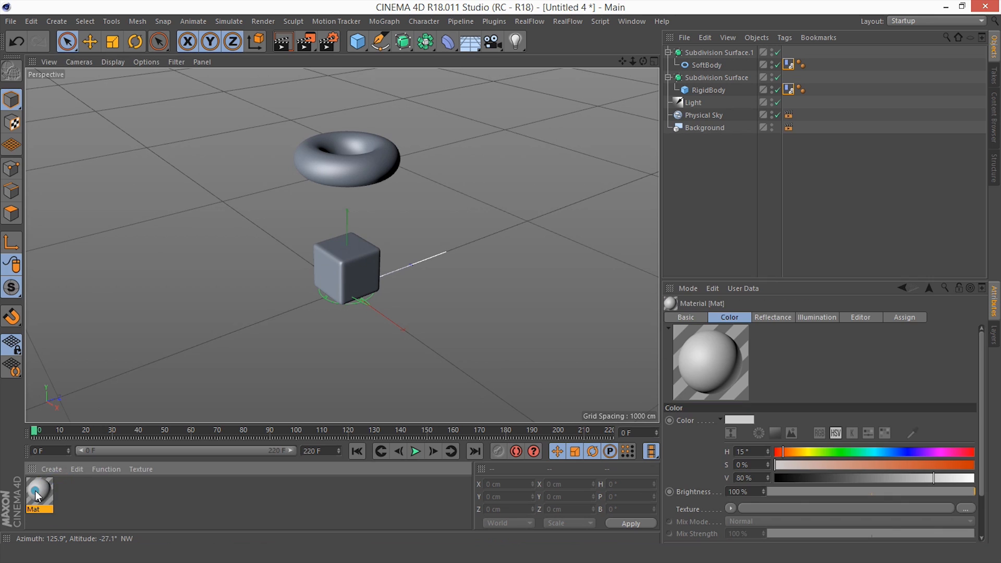
double_click(39, 493)
left_click_drag(212, 190, 139, 200)
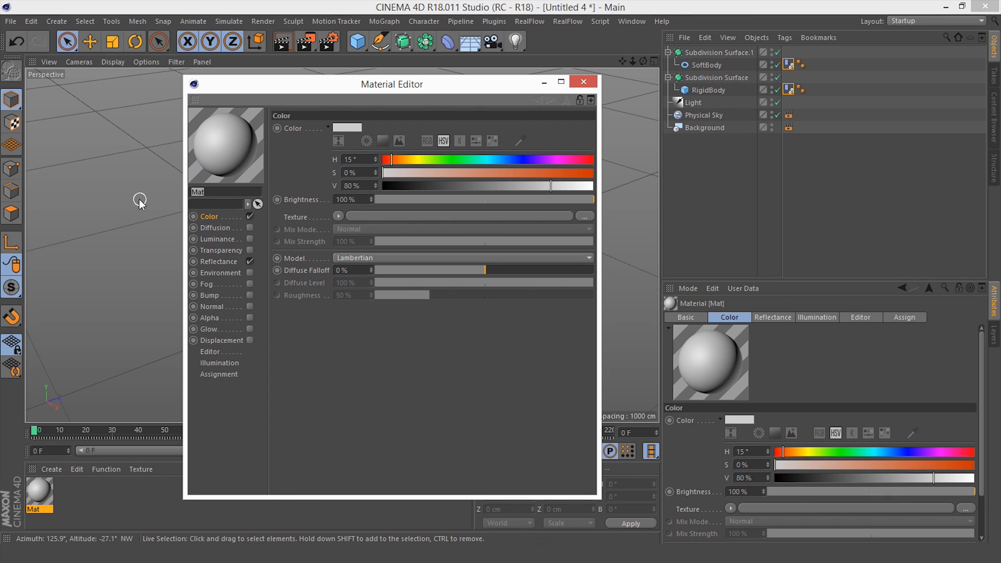
type("BG")
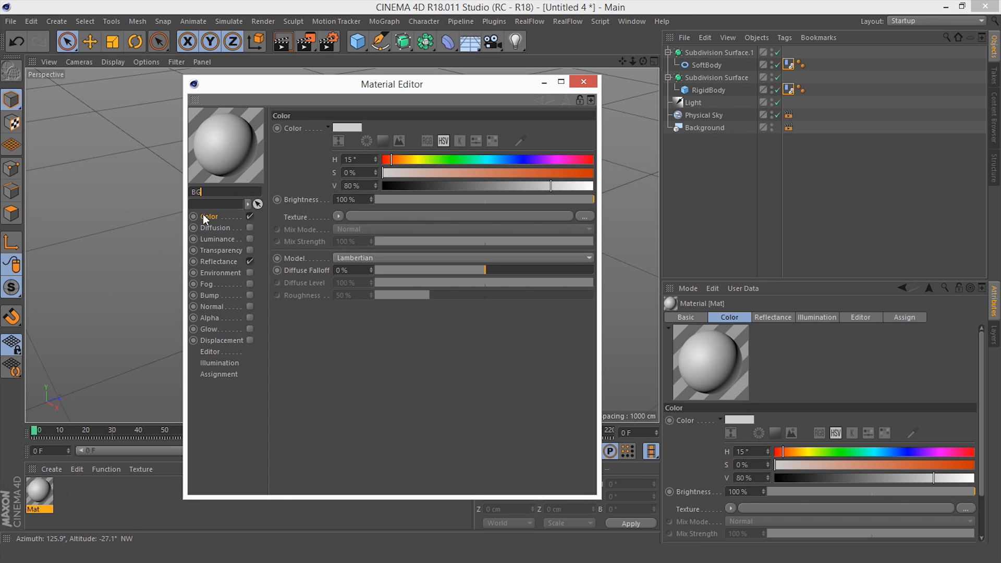
- Set the BG material's color to hue 40°, saturation 40% and value 100%
left_click(350, 159)
type("40")
key("Tab")
type("40")
key("Tab")
type("100")
key("Return")
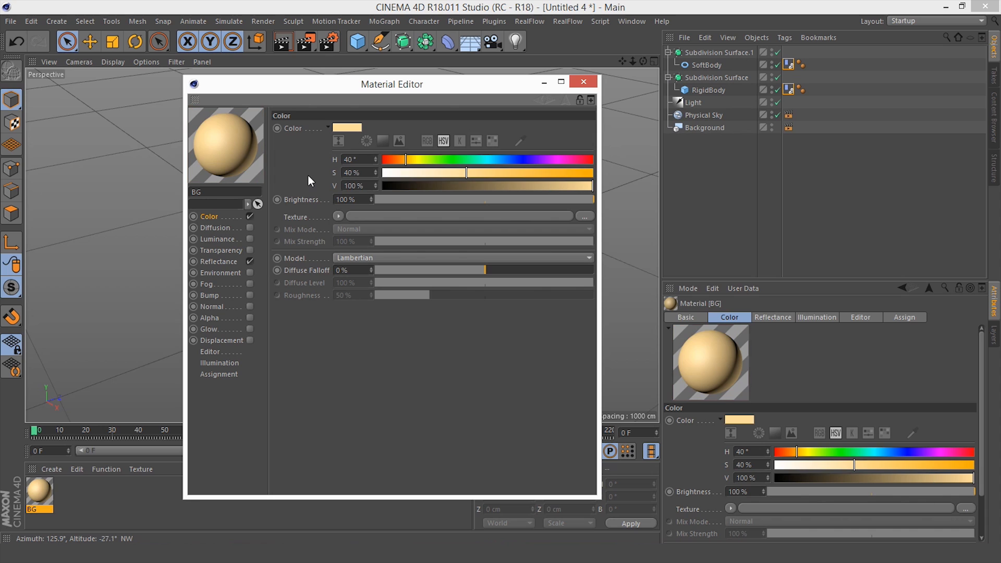
- Add Specular - Blinn (Legacy) and Reflection (Legacy) reflectance layers to BG, setting the reflection layer's color brightness to 10%
left_click(227, 260)
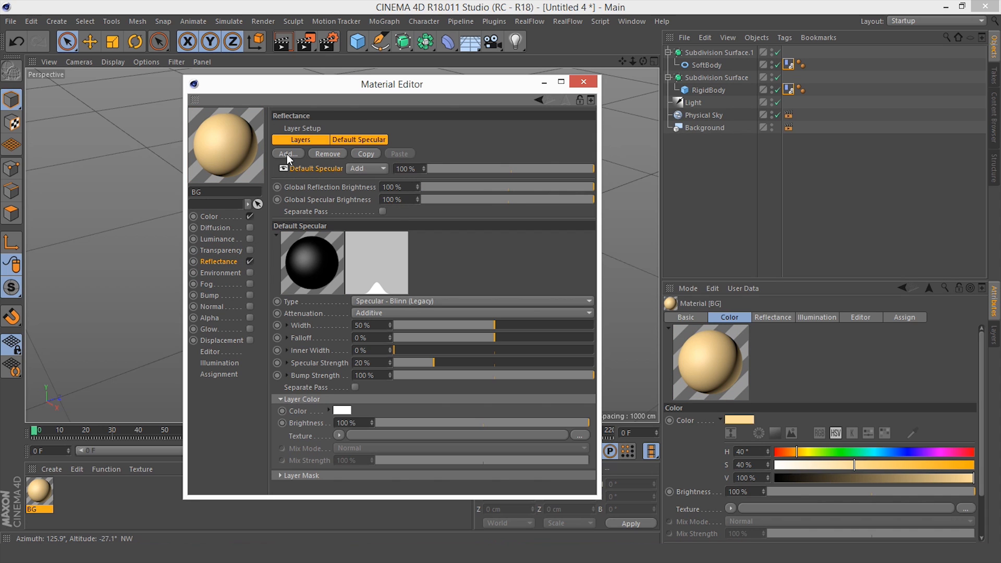
left_click(287, 154)
left_click(368, 281)
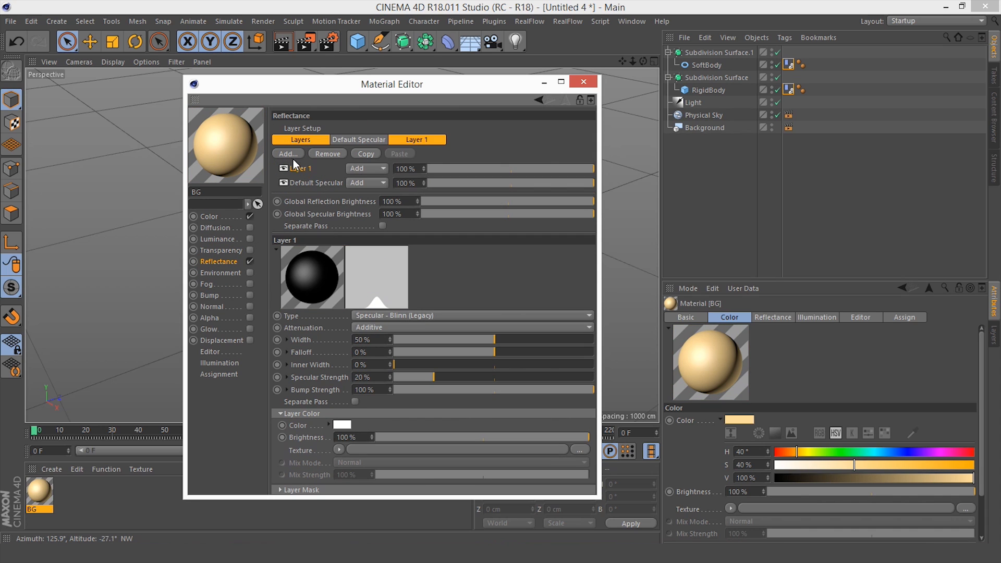
left_click(290, 155)
left_click(362, 273)
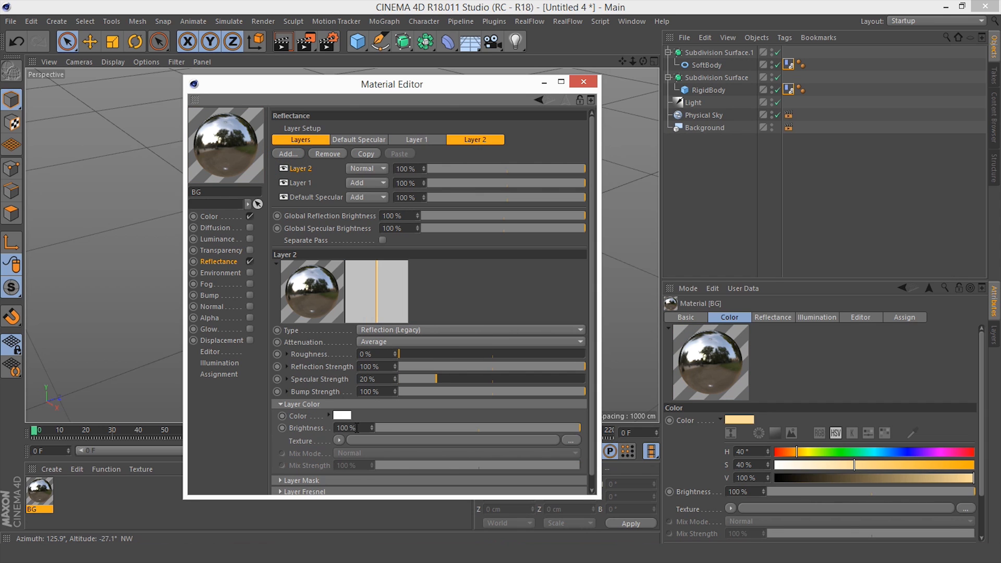
type("10")
key("Return")
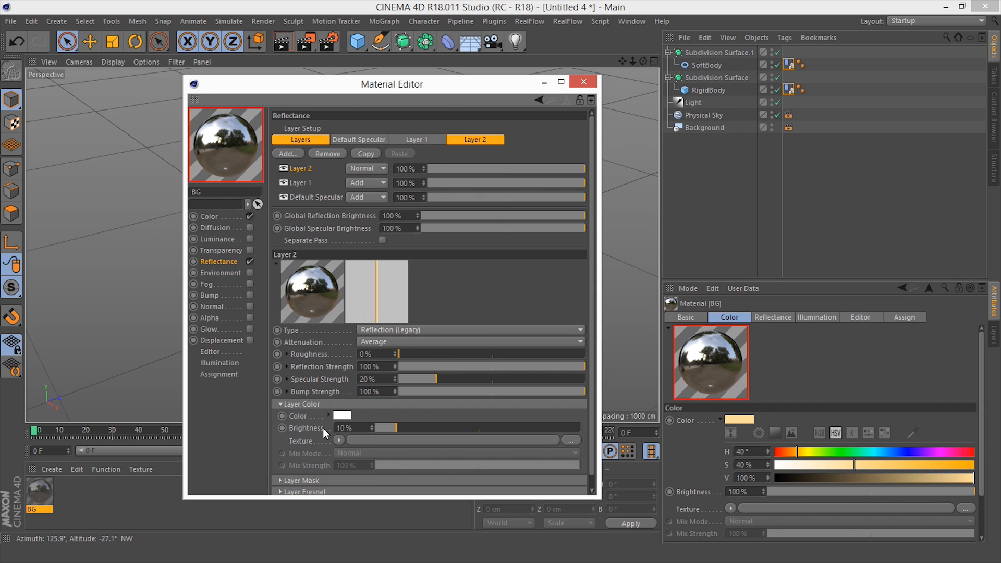
- Close the material editor and assign the BG material to the Background object
left_click(591, 84)
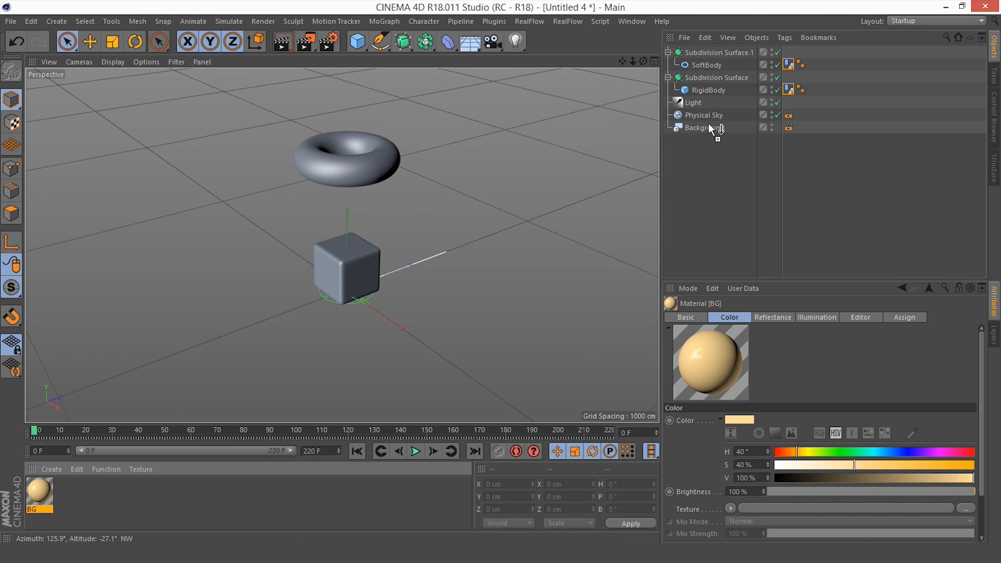
left_click_drag(708, 123, 708, 124)
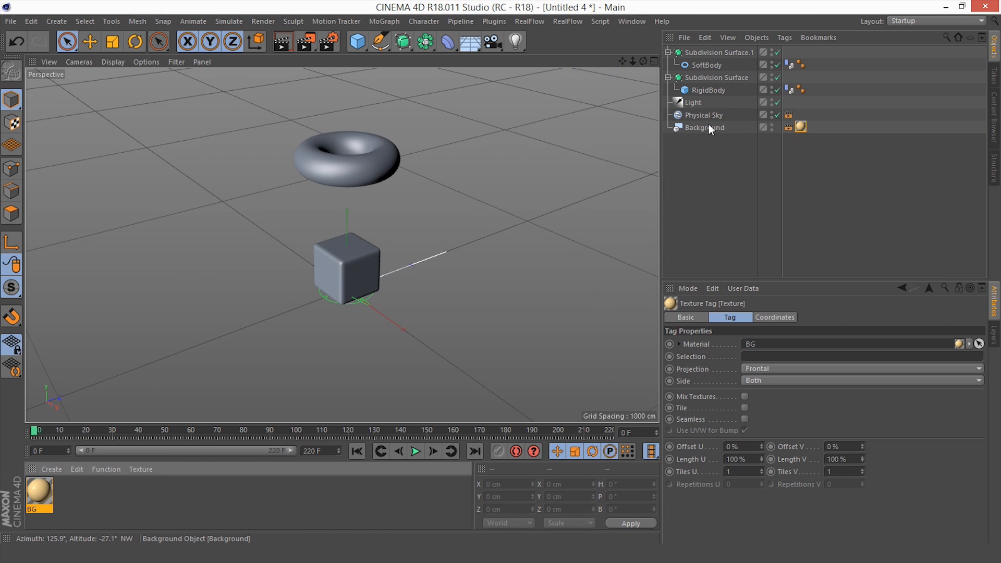
- Create a second material and name it SoftBody
double_click(138, 508)
double_click(37, 492)
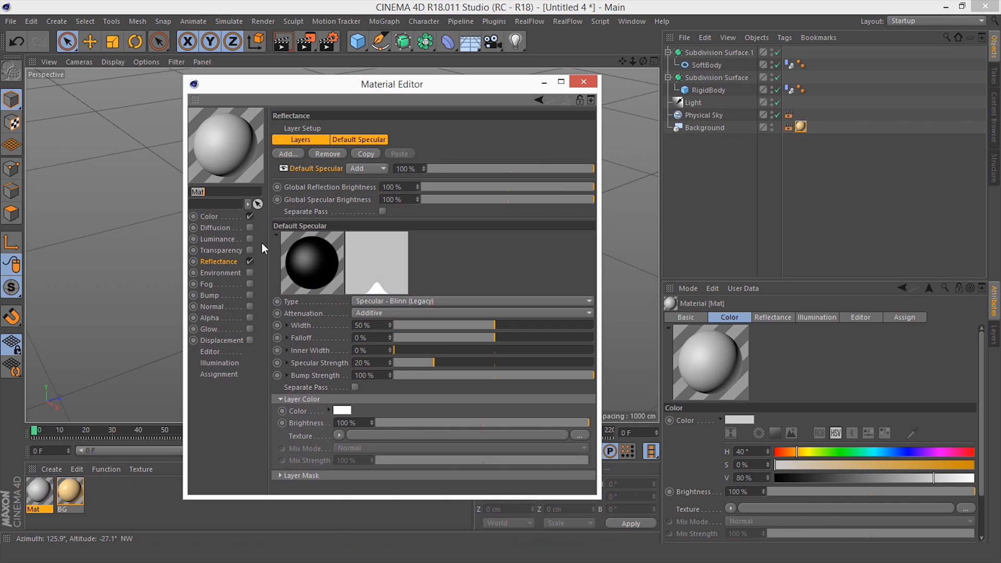
type("S")
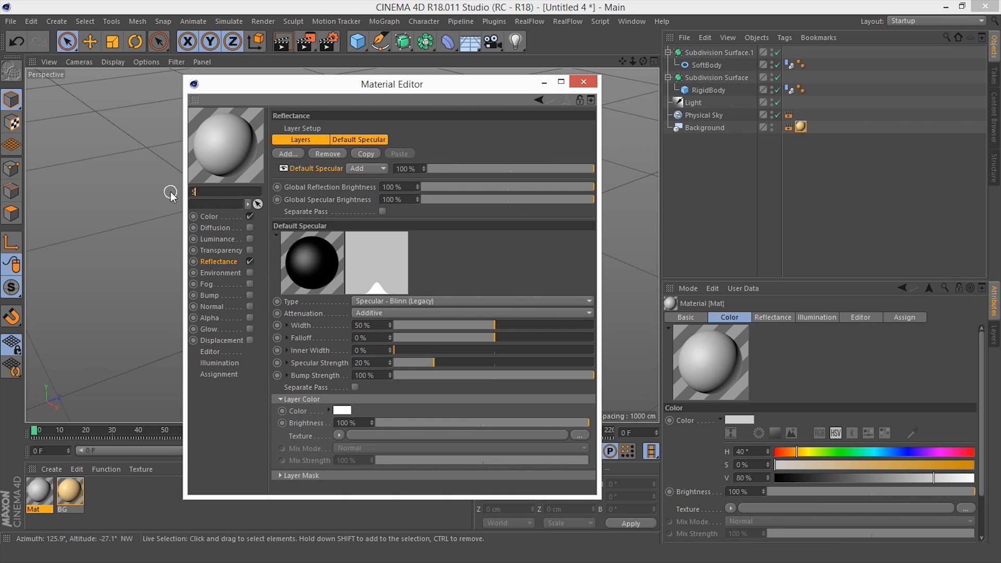
type("oftBo")
key("Return")
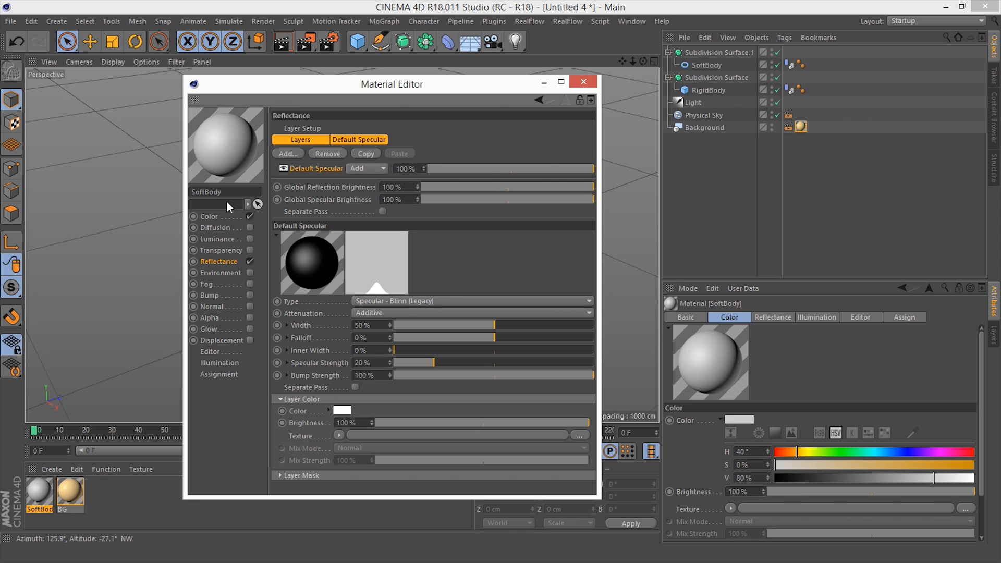
- Set the SoftBody material's color to hue 15°, saturation 75% and value 100%
left_click(217, 218)
double_click(345, 158)
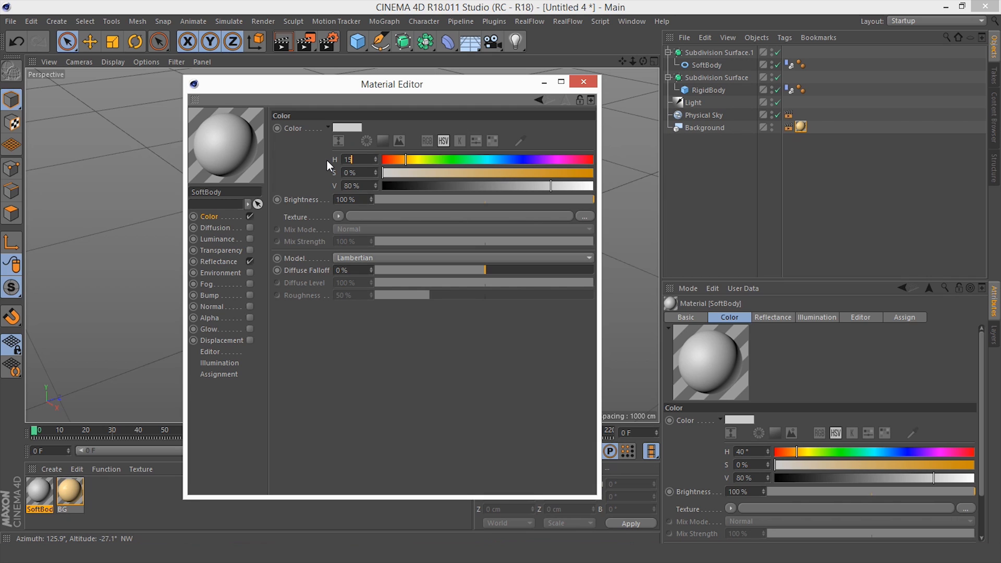
type("15")
key("Tab")
type("10")
key("Tab")
key("shift+Tab")
type("1")
key("Tab")
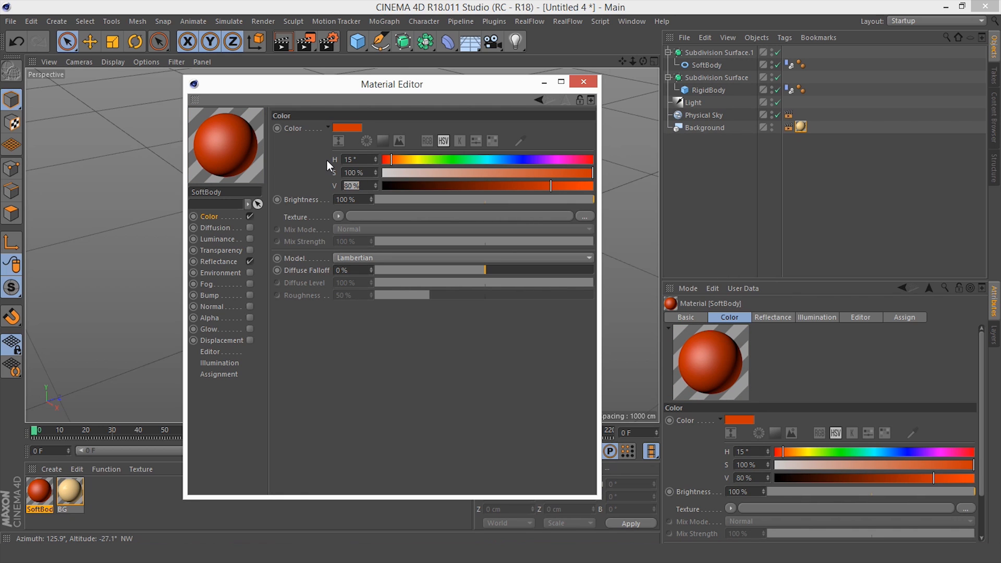
key("shift+Tab")
type("75")
key("Tab")
type("100")
key("Tab")
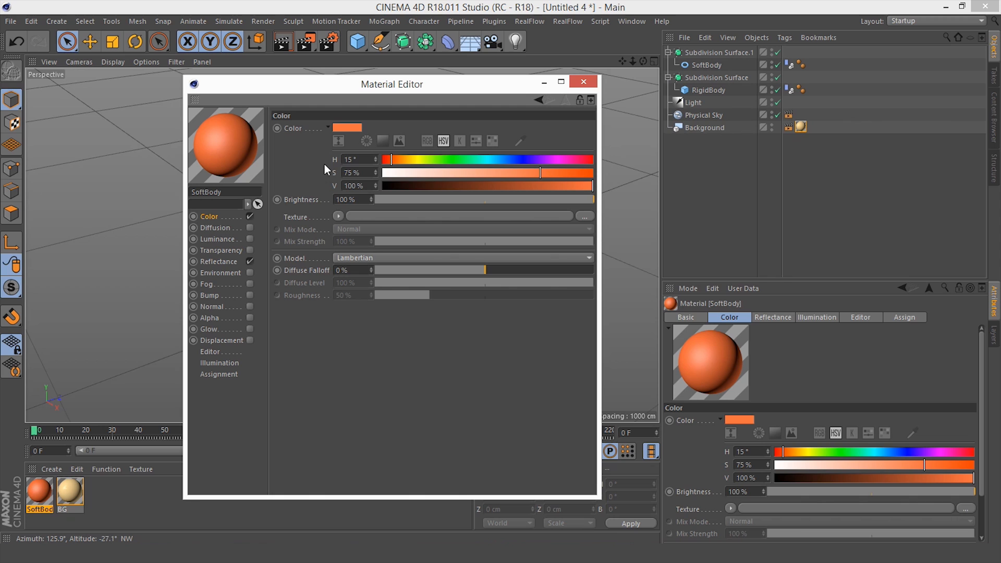
left_click(348, 186)
- Add a Specular - Blinn (Legacy) reflectance layer to the SoftBody material and assign the material to the SoftBody torus
left_click(211, 262)
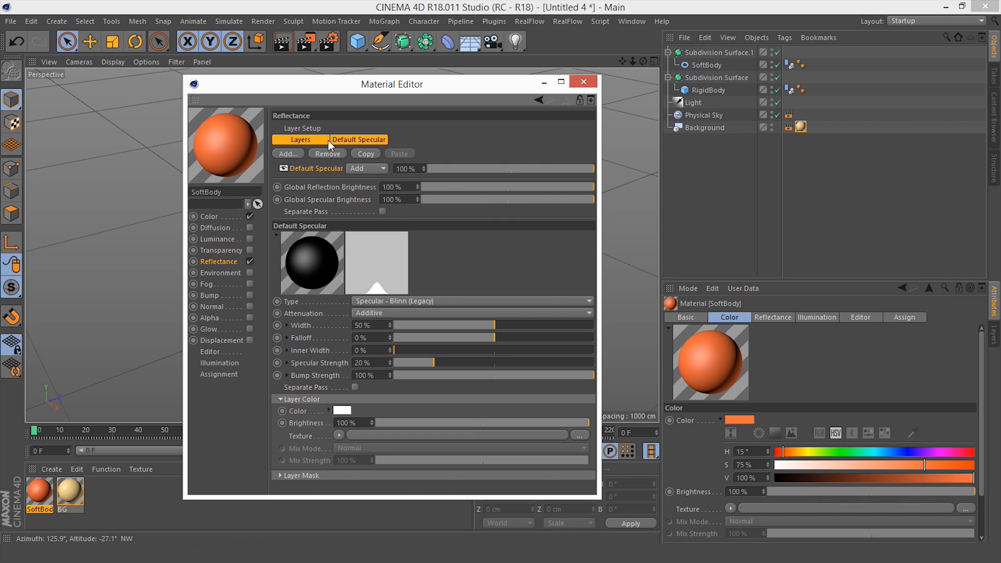
left_click(290, 153)
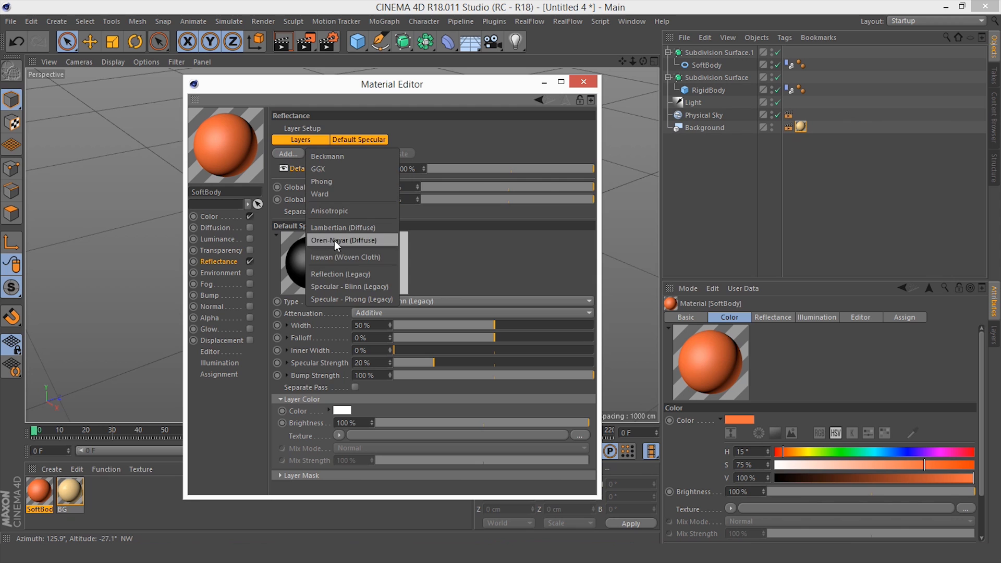
left_click(384, 287)
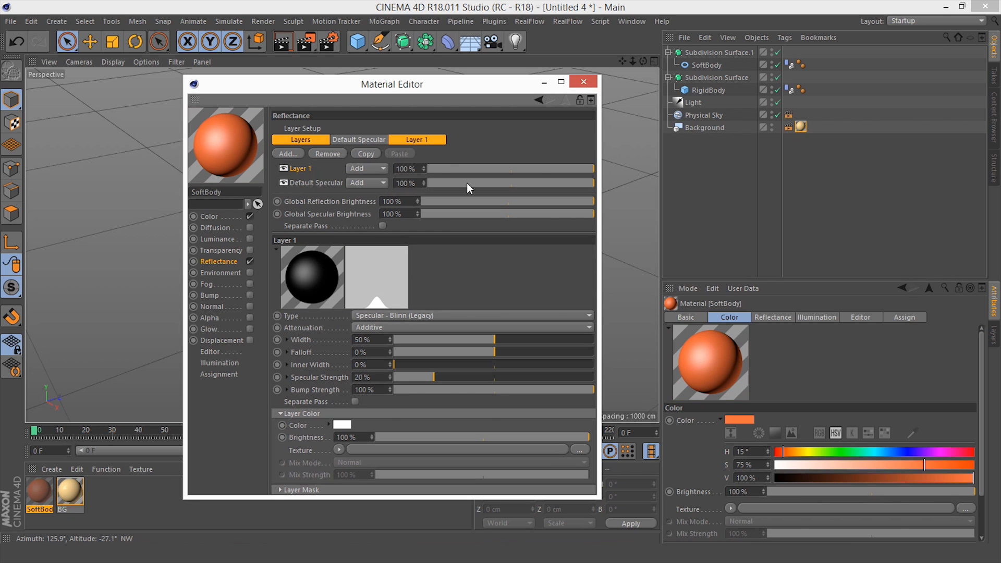
left_click(582, 85)
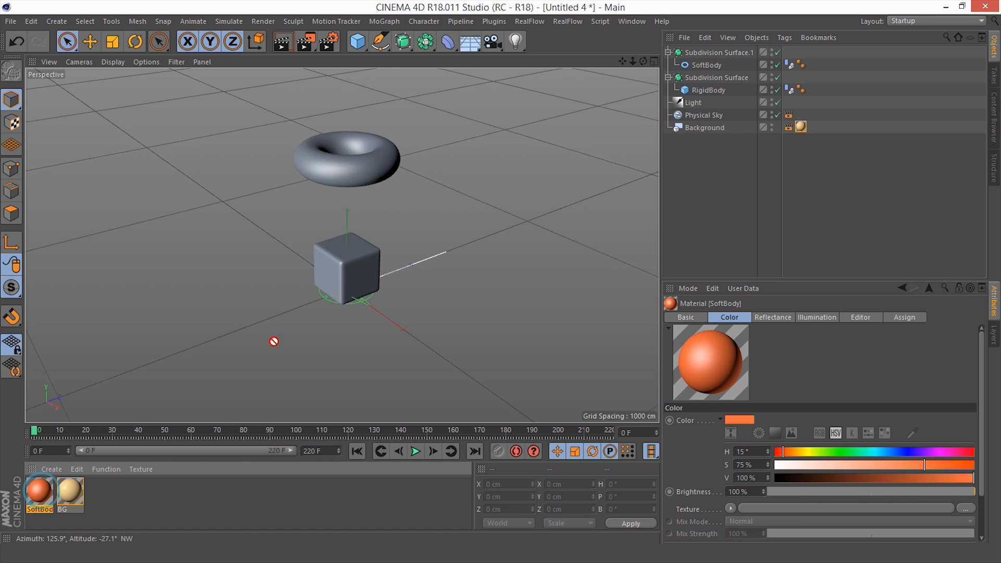
left_click_drag(636, 182, 714, 65)
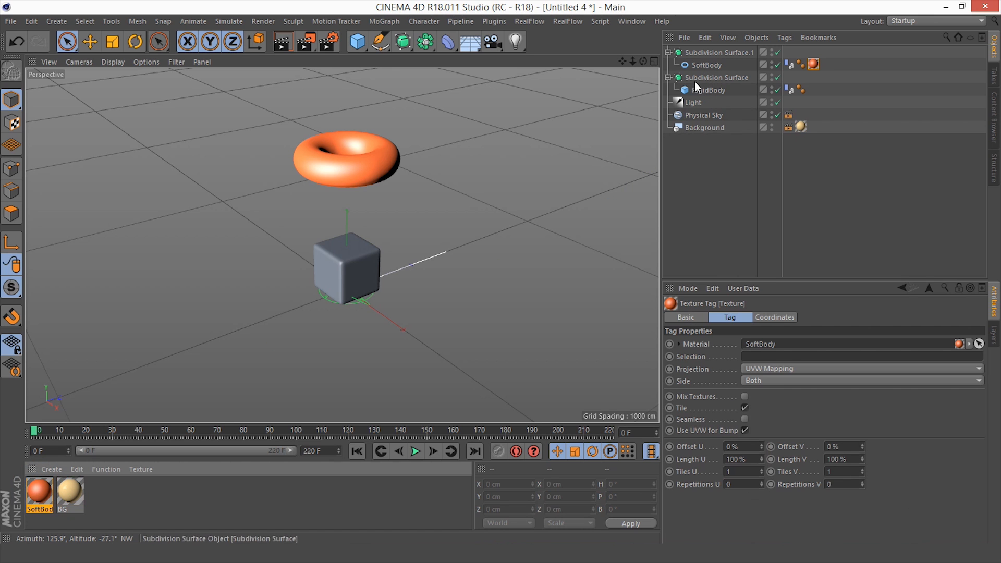
- Enable the SoftBody material's Bump channel and load the Tiles surface shader as its texture
left_click(157, 492)
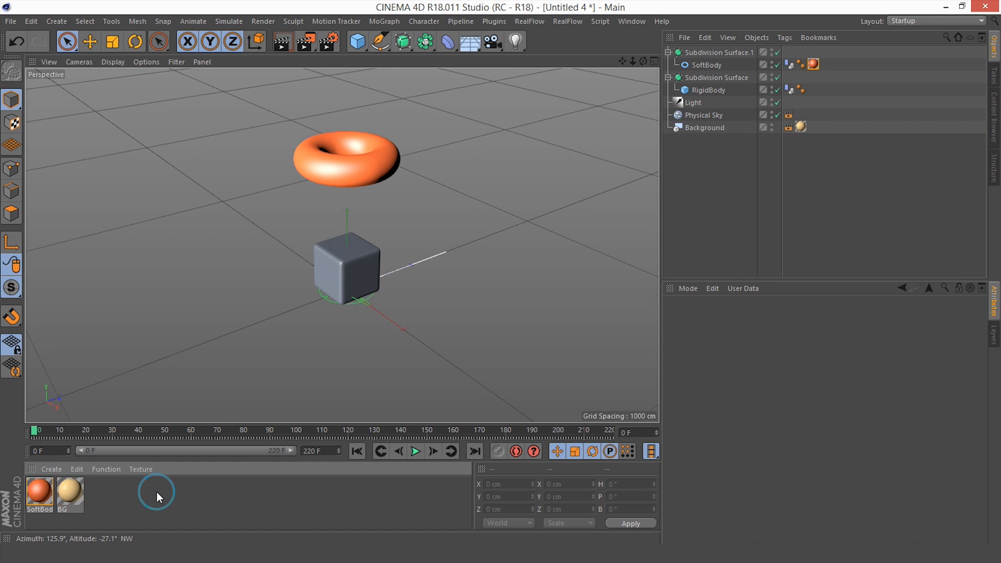
double_click(39, 490)
left_click(208, 295)
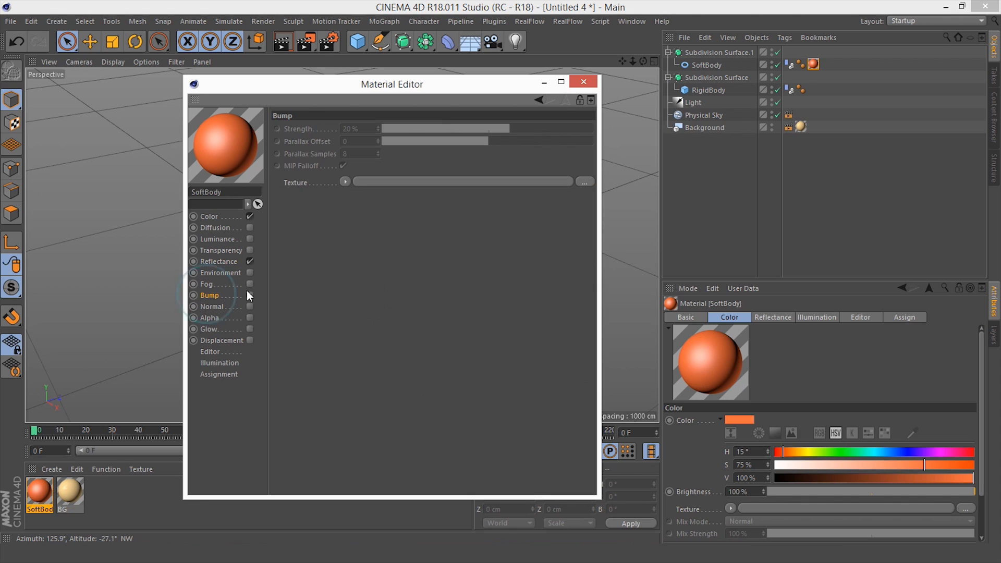
left_click(250, 295)
left_click(345, 182)
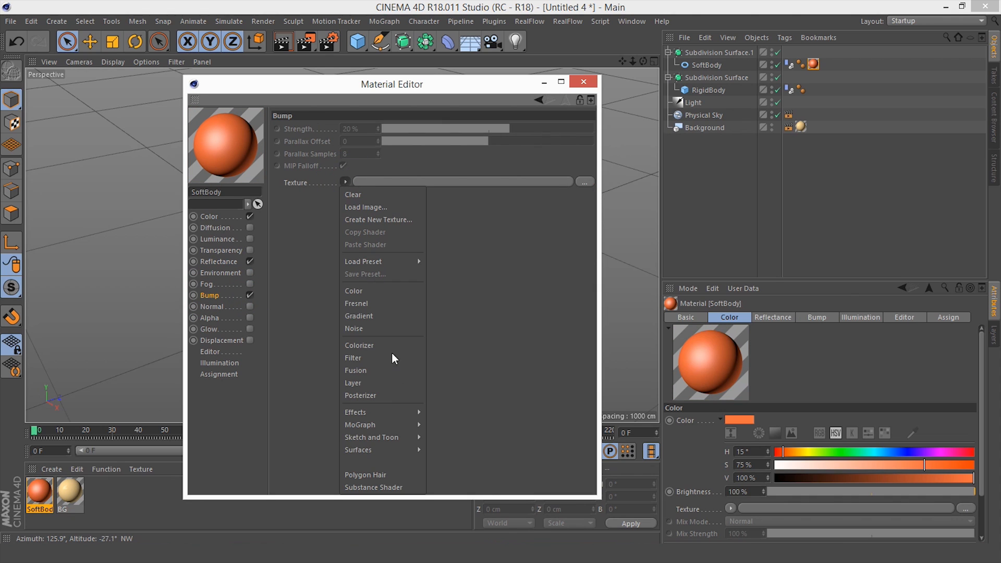
mouse_move(389, 452)
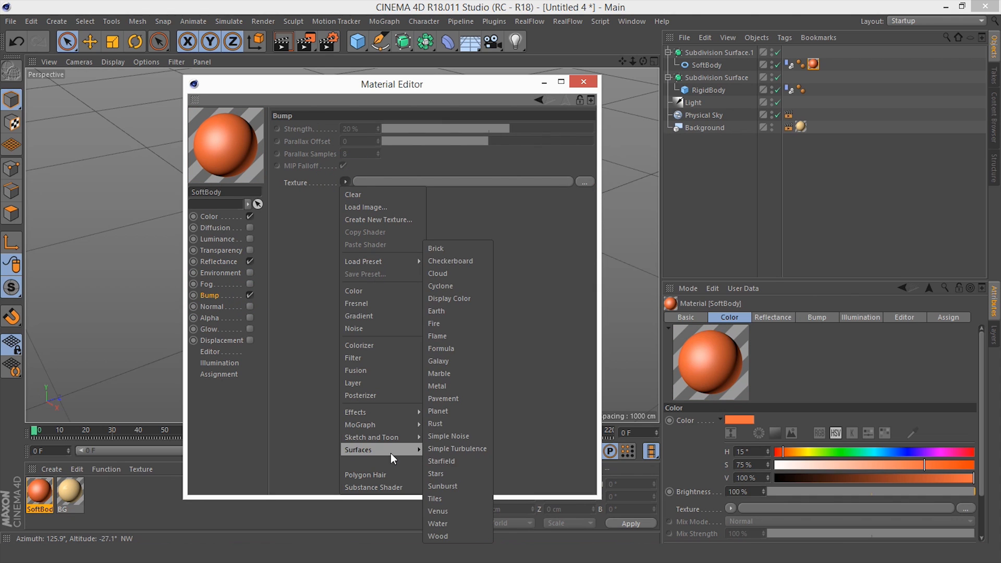
left_click(445, 497)
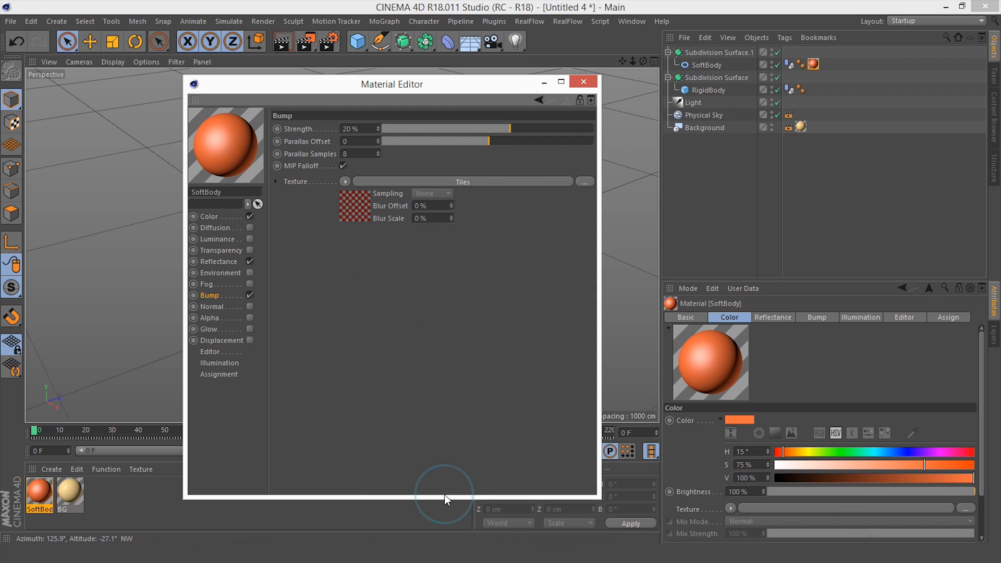
- Set the bump Tiles shader's pattern to Lines 2, close the material editor and check the torus up close
left_click(358, 212)
left_click(380, 259)
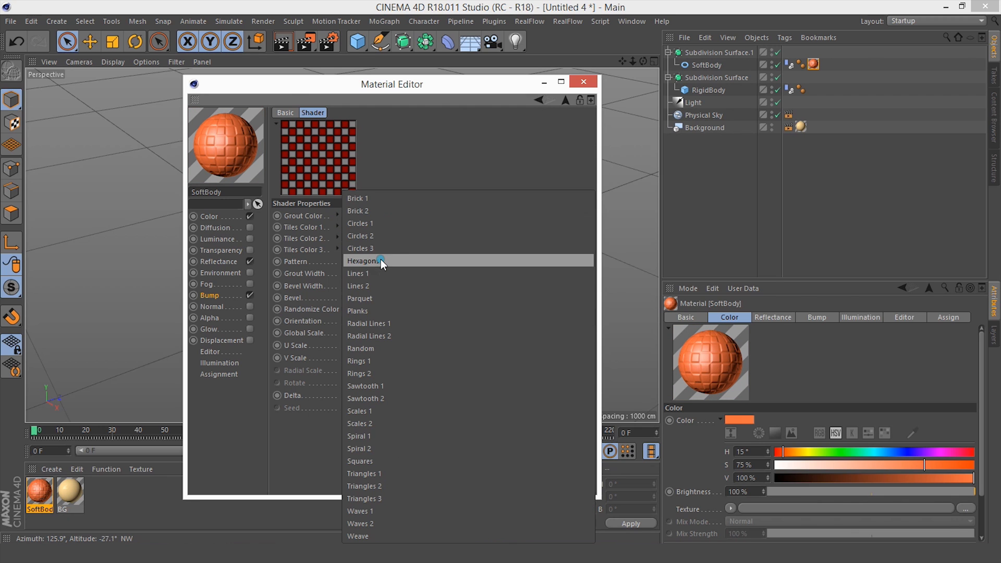
left_click(381, 286)
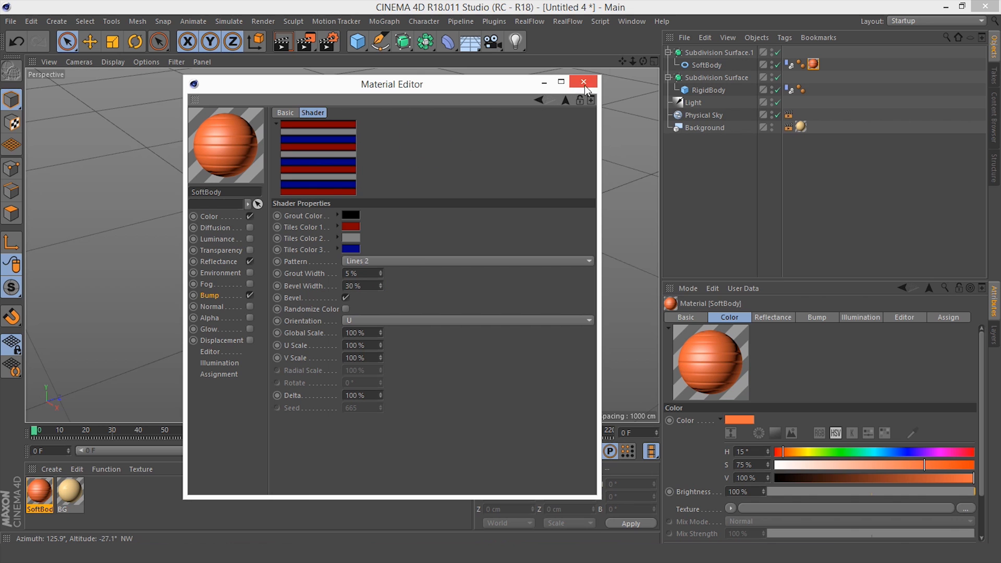
left_click(584, 82)
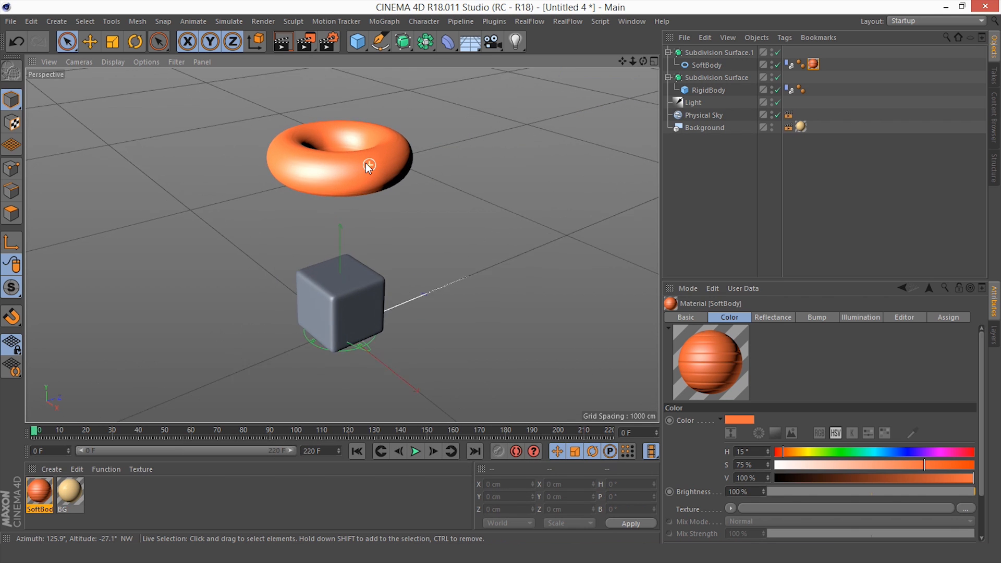
scroll(366, 164, "up", 9)
mouse_move(328, 166)
left_mouse_down("alt")
mouse_move(291, 188)
mouse_move(233, 186)
mouse_move(344, 161)
left_mouse_up("alt")
scroll(340, 152, "down", 10)
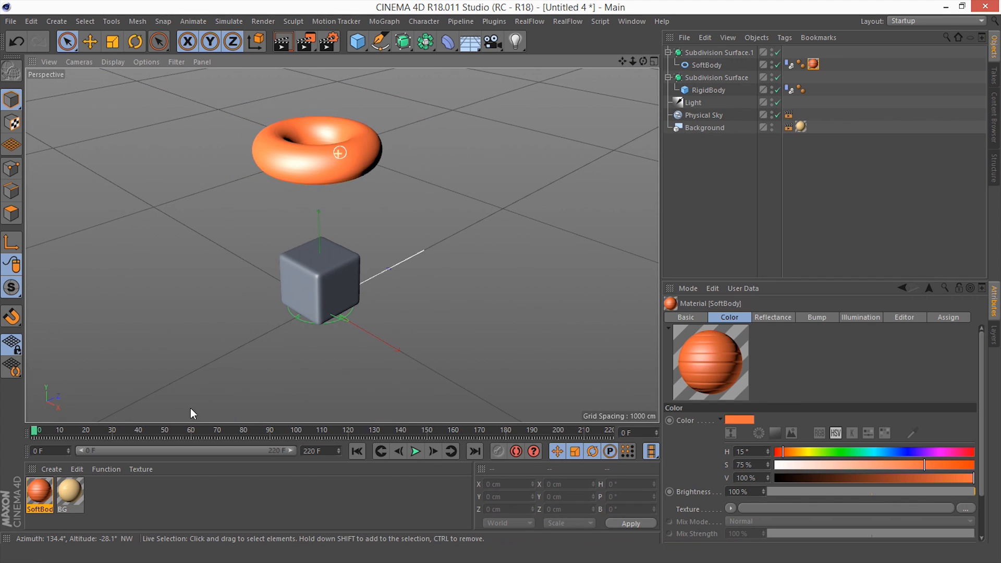
- Create a third material and name it RigidBody
double_click(146, 486)
double_click(39, 490)
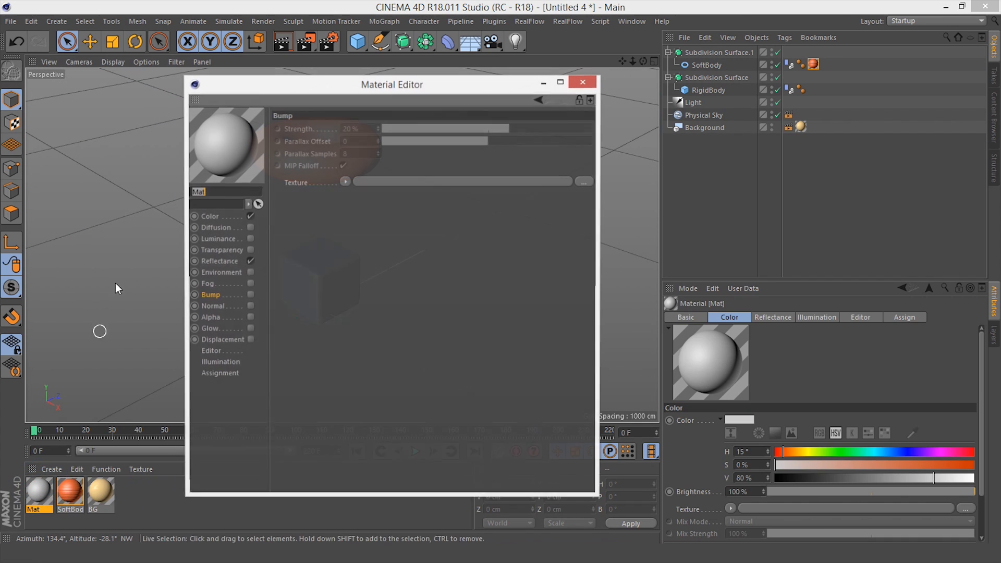
type("RigidBody")
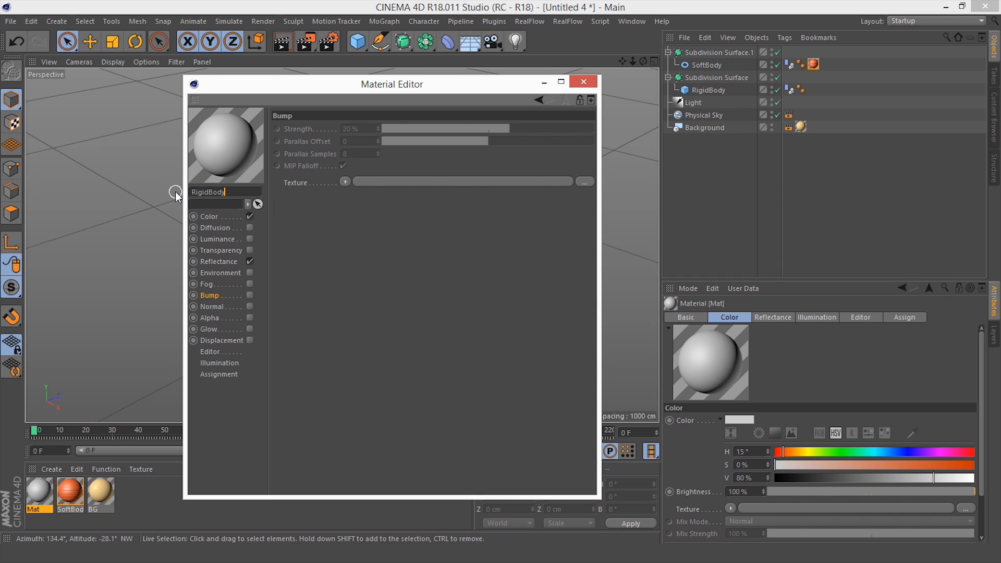
- Load a Checkerboard surface shader into the RigidBody material's Color channel and set its U Frequency to 0
left_click(209, 216)
left_click(339, 215)
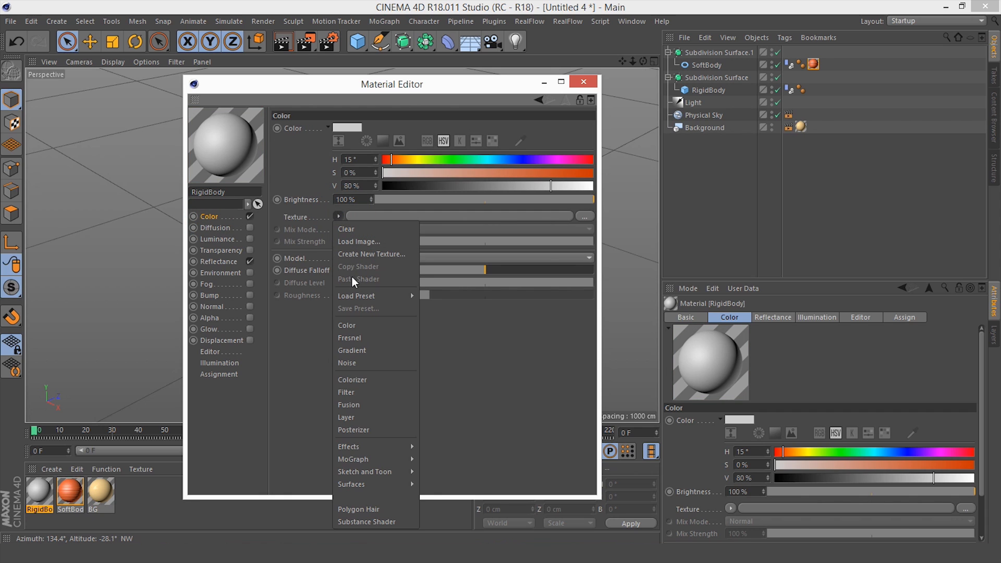
mouse_move(375, 483)
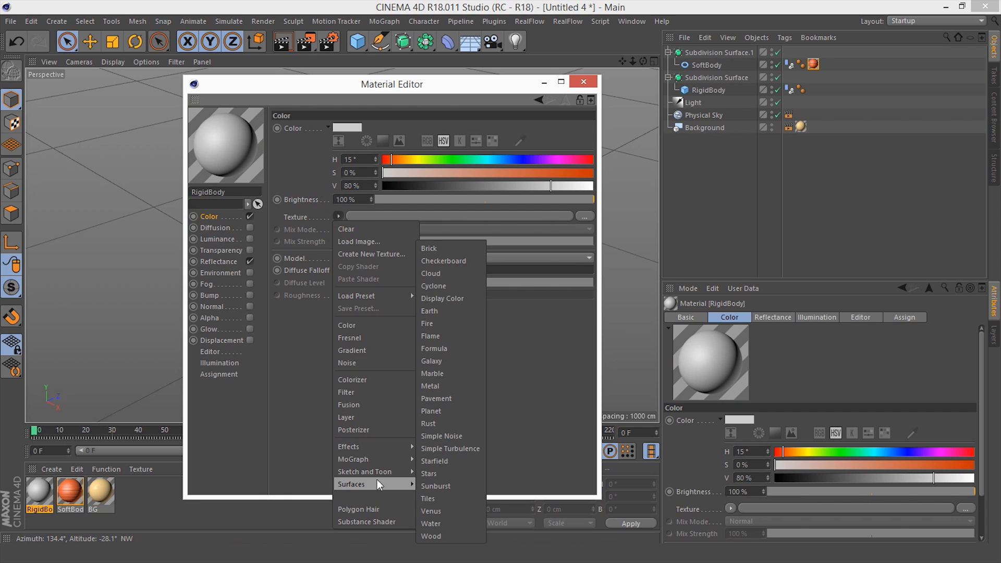
left_click(450, 261)
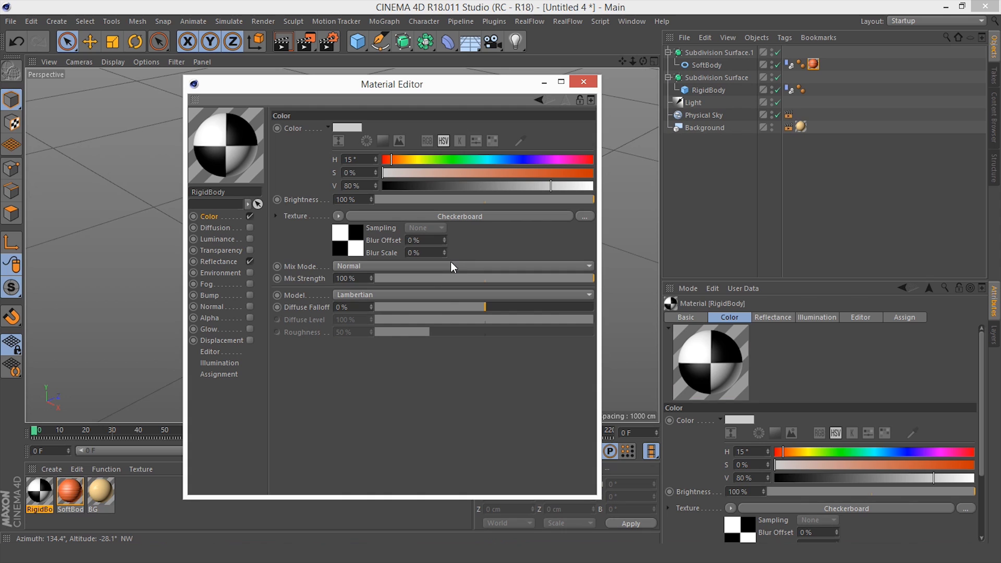
left_click(354, 250)
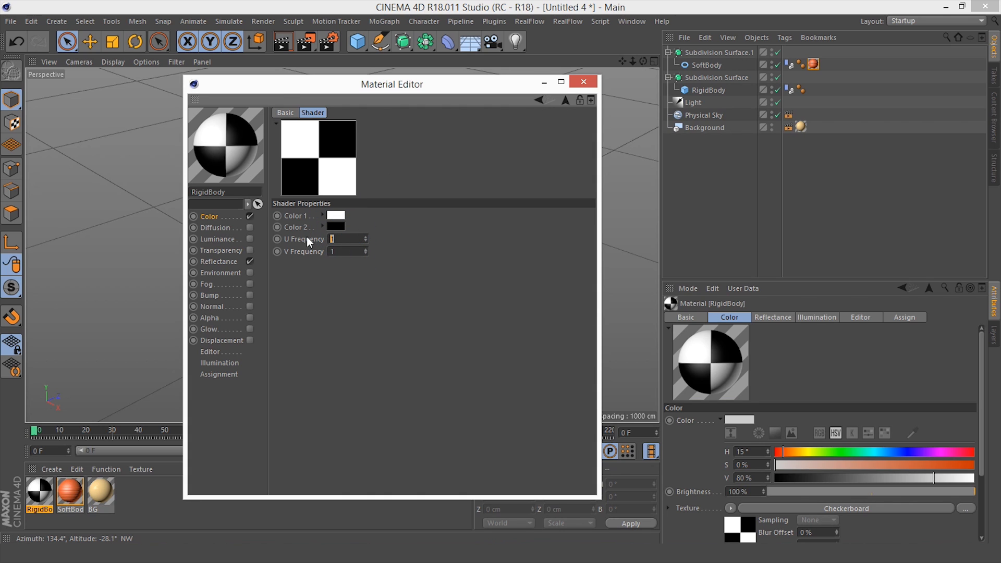
key("Return")
- Set the Checkerboard shader's Color 1 to orange with H 15°, S 100% and V 100%
left_click(334, 214)
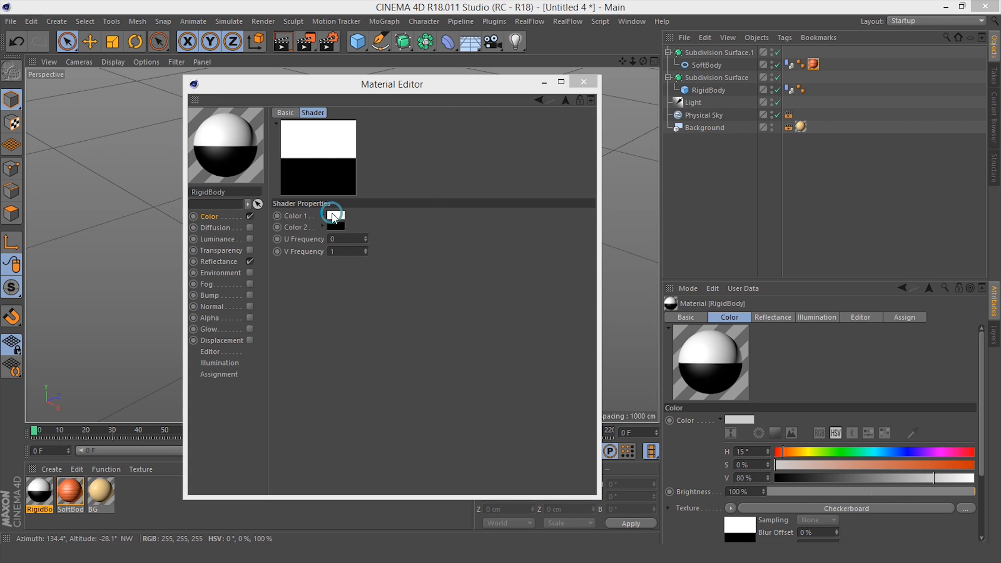
type("15")
key("Tab")
type("1")
key("Tab")
type("1")
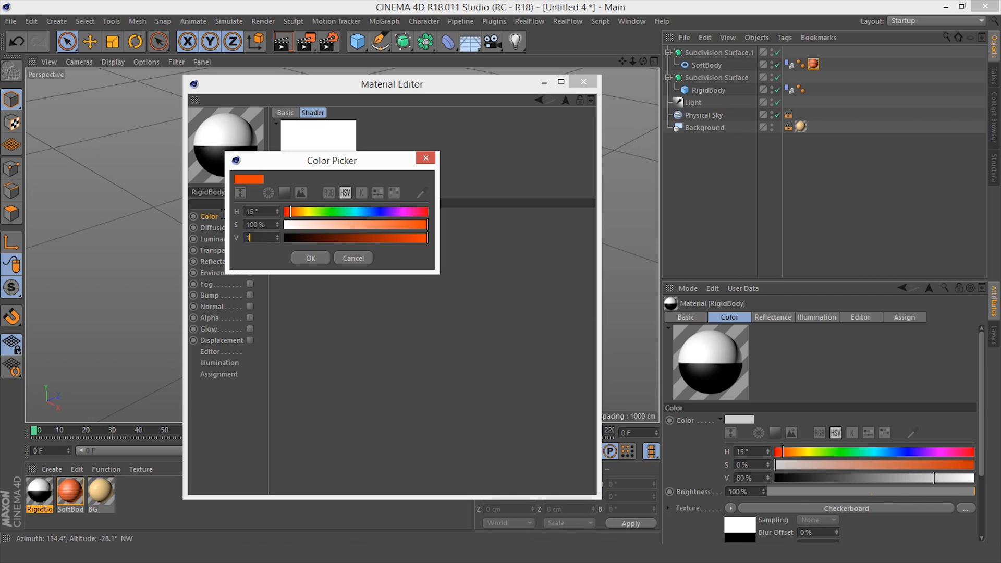
type("00")
key("Return")
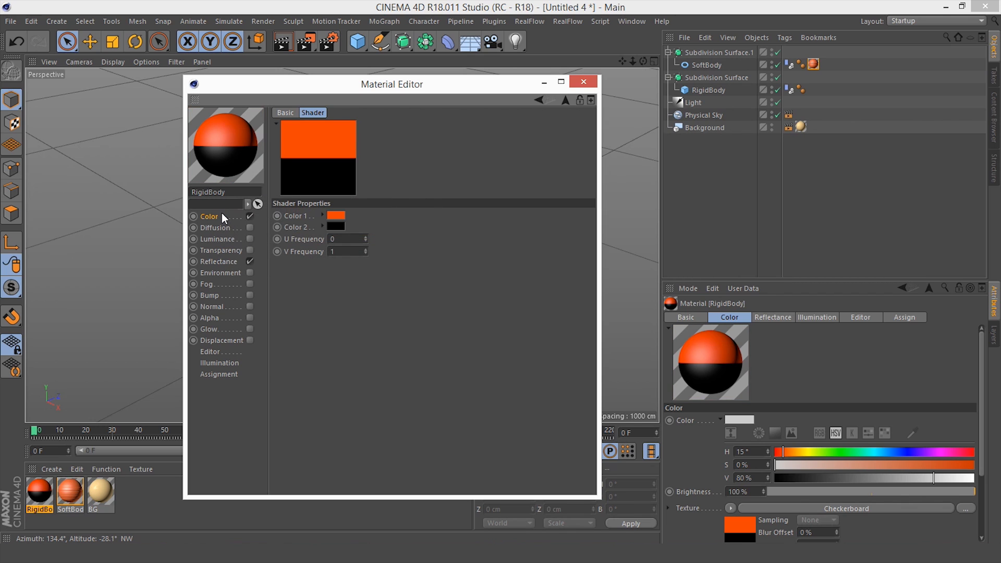
- Set the Checkerboard shader's Color 2 to a pale orange with H 15°, S 40% and V 100%
left_click(335, 226)
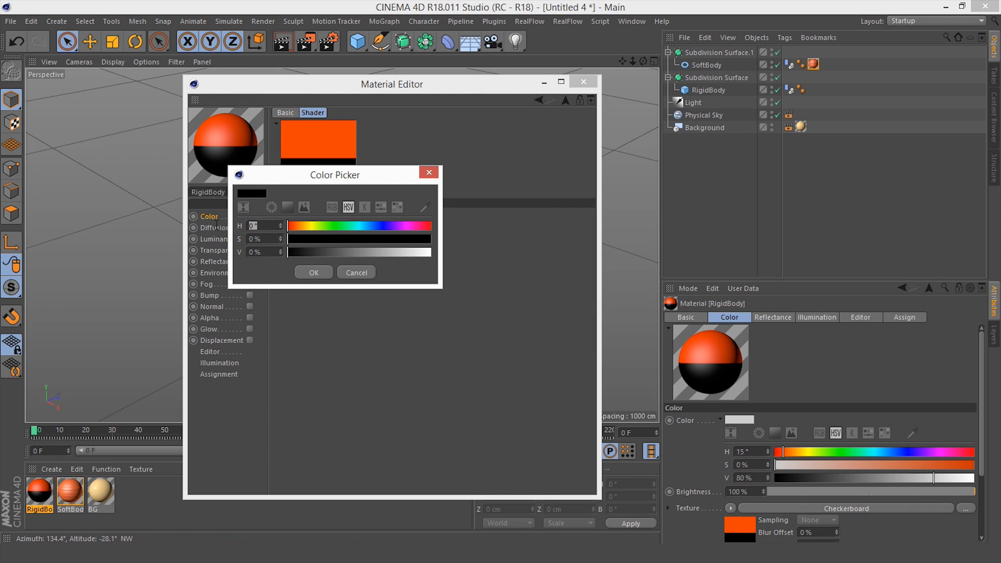
type("15")
key("Tab")
type("40")
key("Tab")
type("100")
key("Return")
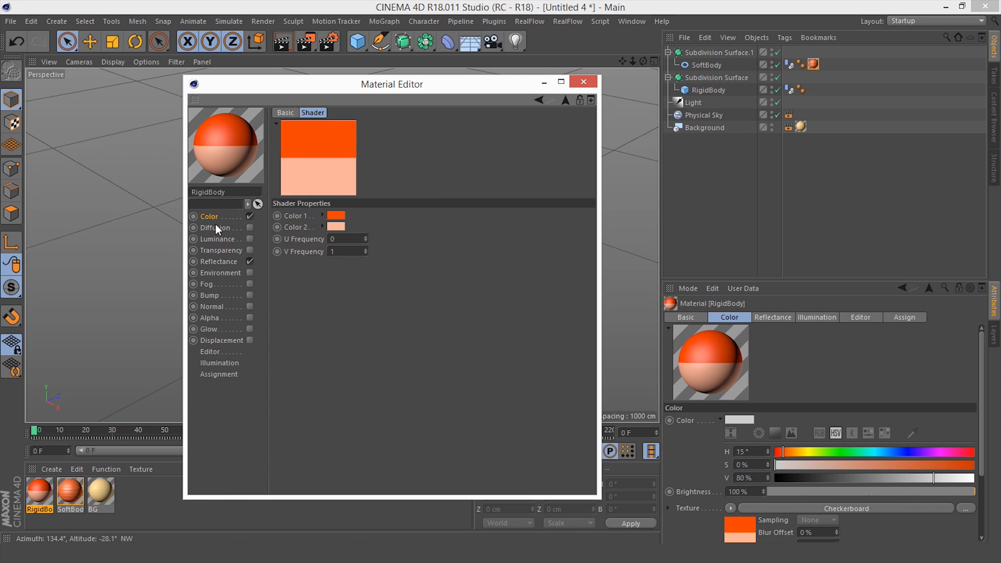
- Add a Specular - Blinn (Legacy) reflectance layer to the RigidBody material and close the material editor
left_click(214, 260)
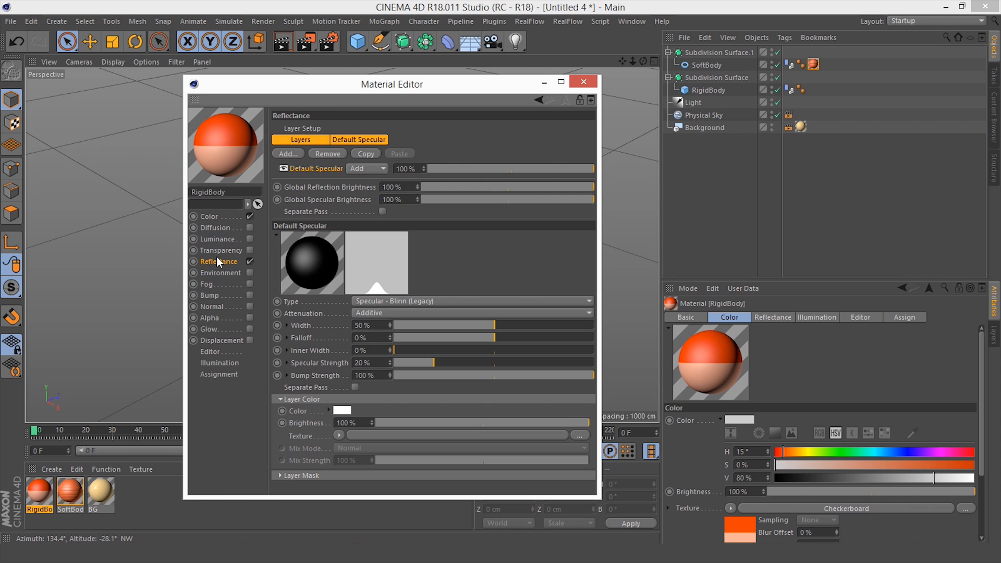
left_click(284, 152)
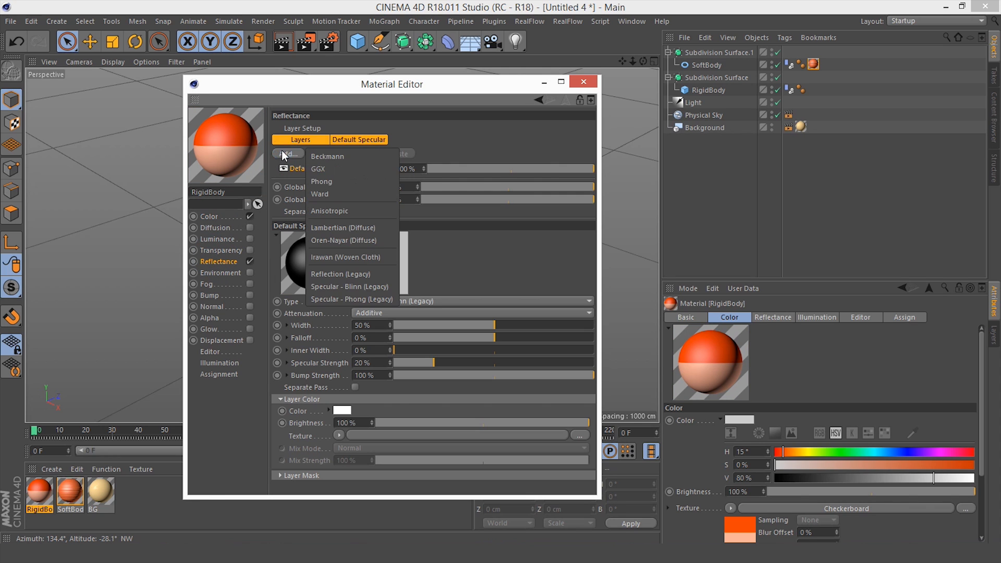
left_click(362, 287)
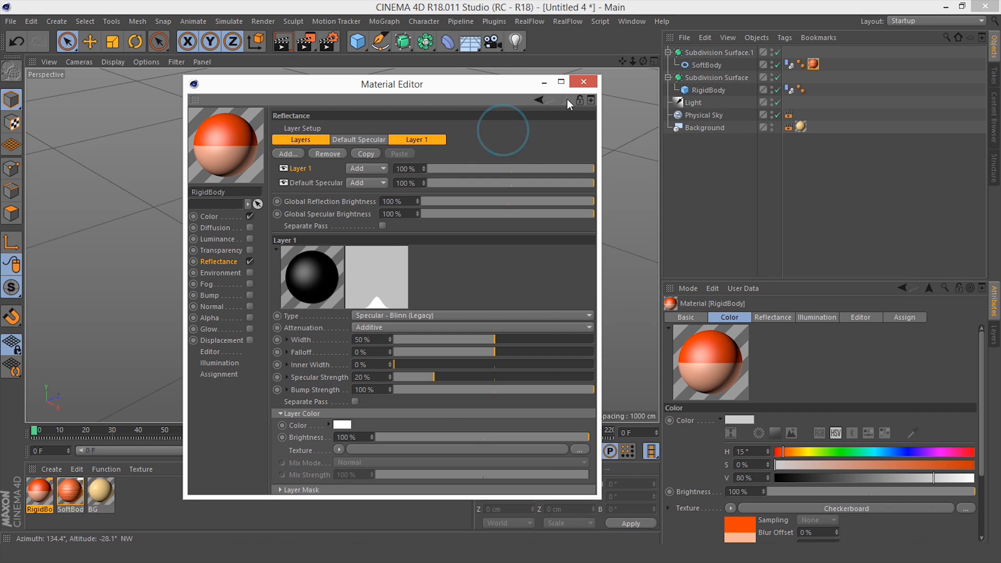
left_click(585, 81)
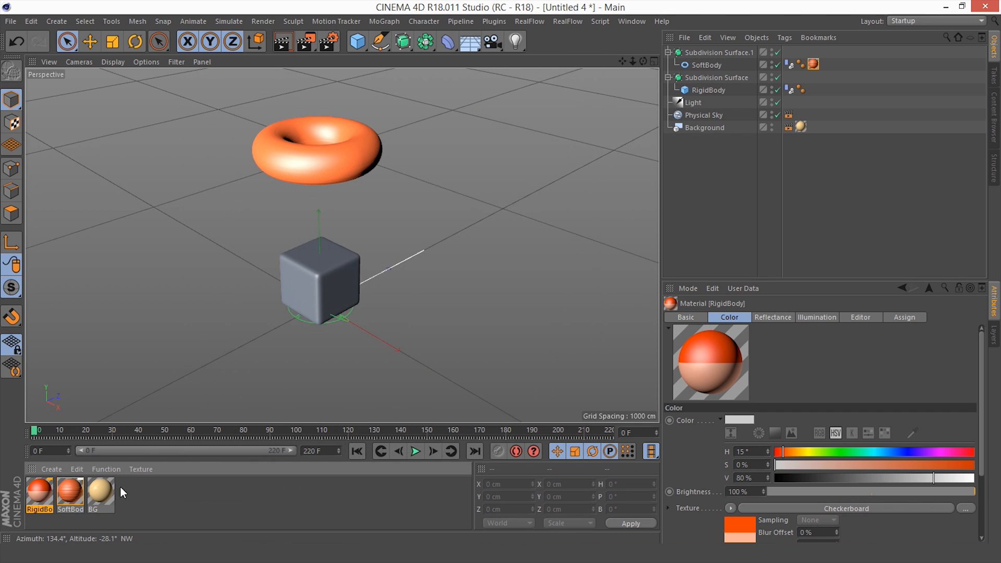
- Assign the RigidBody material to the RigidBody cube and set its texture projection to Spherical
left_click(131, 514)
left_click_drag(27, 492, 717, 88)
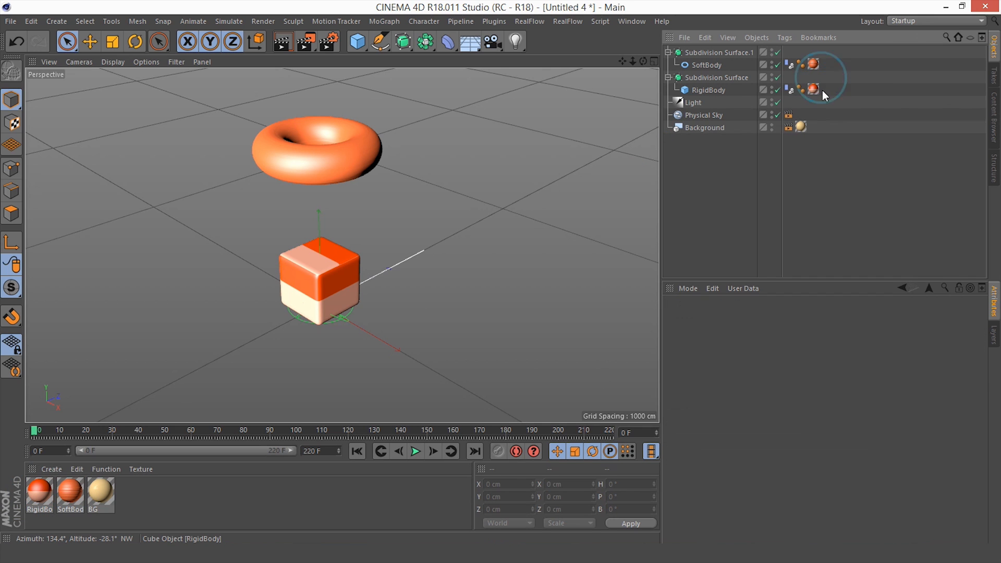
mouse_move(289, 280)
left_mouse_down("alt")
mouse_move(390, 267)
mouse_move(567, 208)
mouse_move(292, 277)
left_mouse_up("alt")
left_click(761, 368)
left_click(762, 381)
left_click_drag(361, 279, 468, 304, "alt")
- Play the simulation from several angles to check the textured cube and torus, and return to the start frame
left_click(415, 451)
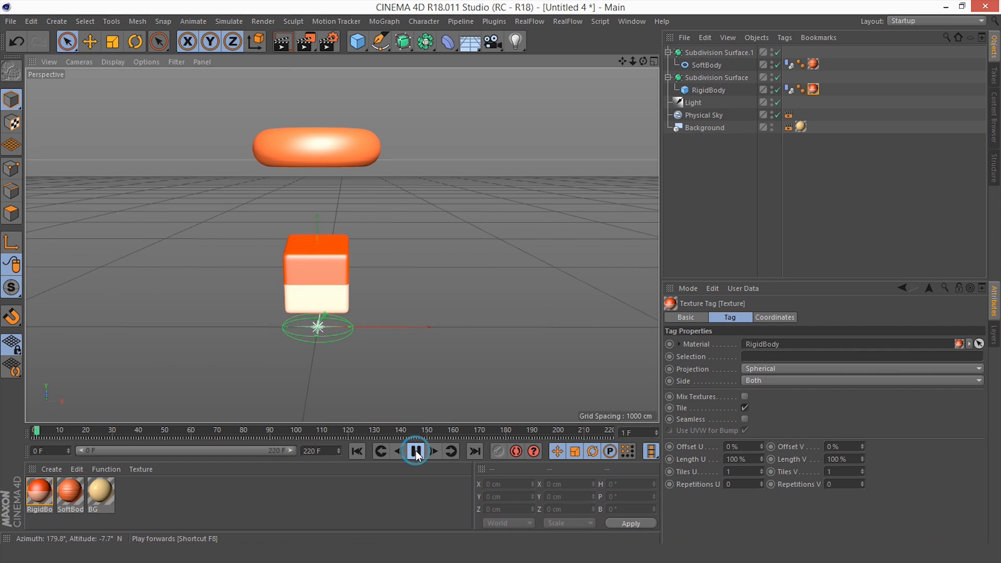
left_click(415, 451)
left_click_drag(283, 125, 415, 311, "alt")
left_click(416, 452)
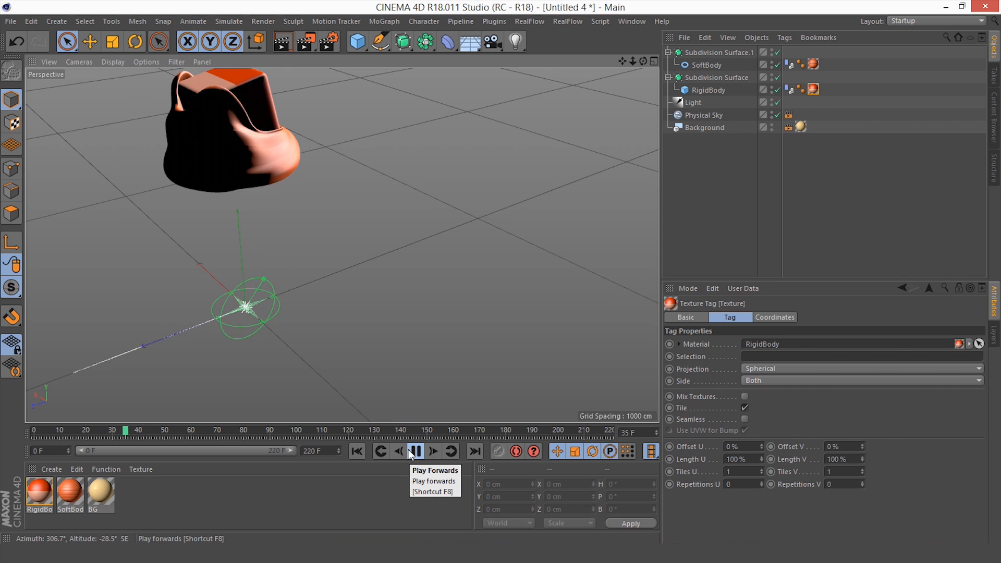
scroll(269, 183, "down", 3)
left_click_drag(268, 179, 412, 304, "alt")
left_click(416, 451)
left_click(356, 451)
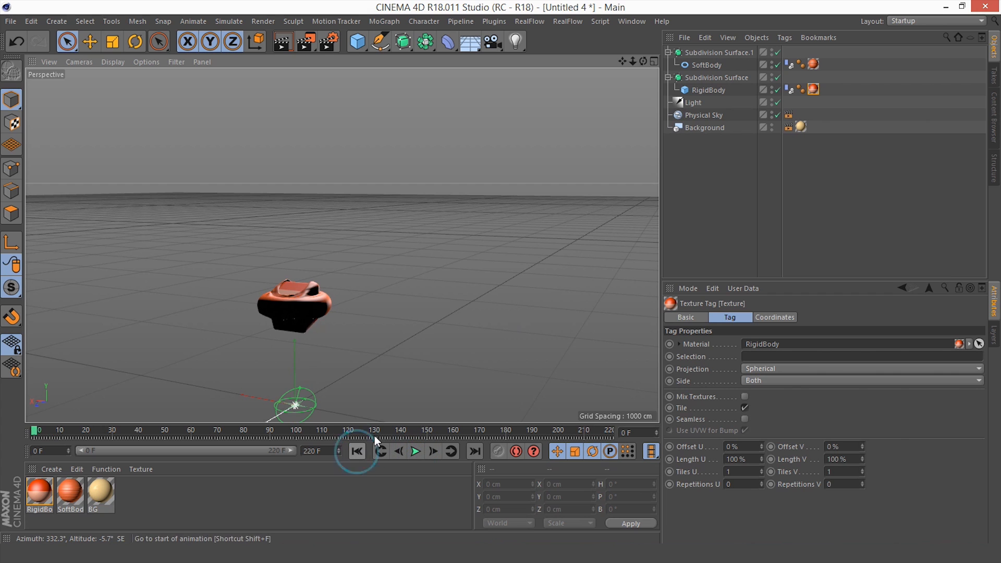
- Compare the objects' shading with the Light and Physical Sky disabled, and re-enable both
left_click(777, 115)
left_click(777, 102)
left_click_drag(312, 261, 260, 354, "alt")
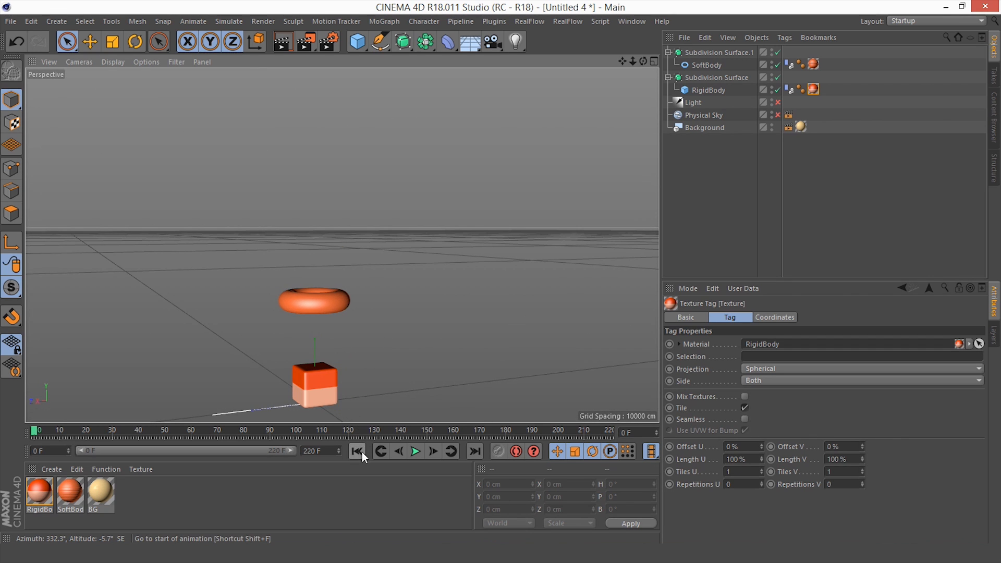
left_click_drag(367, 358, 283, 369, "alt")
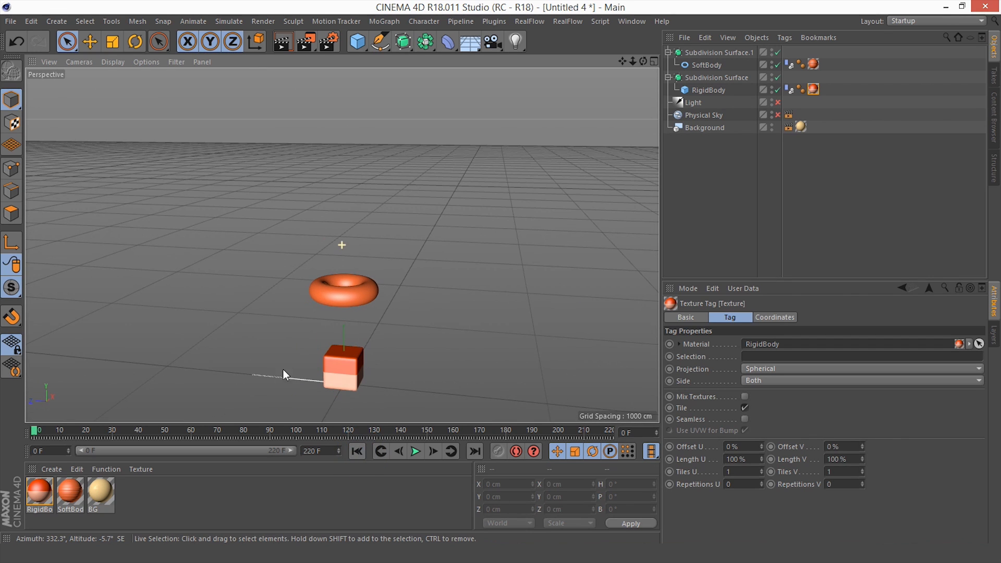
left_click(777, 102)
left_click(777, 115)
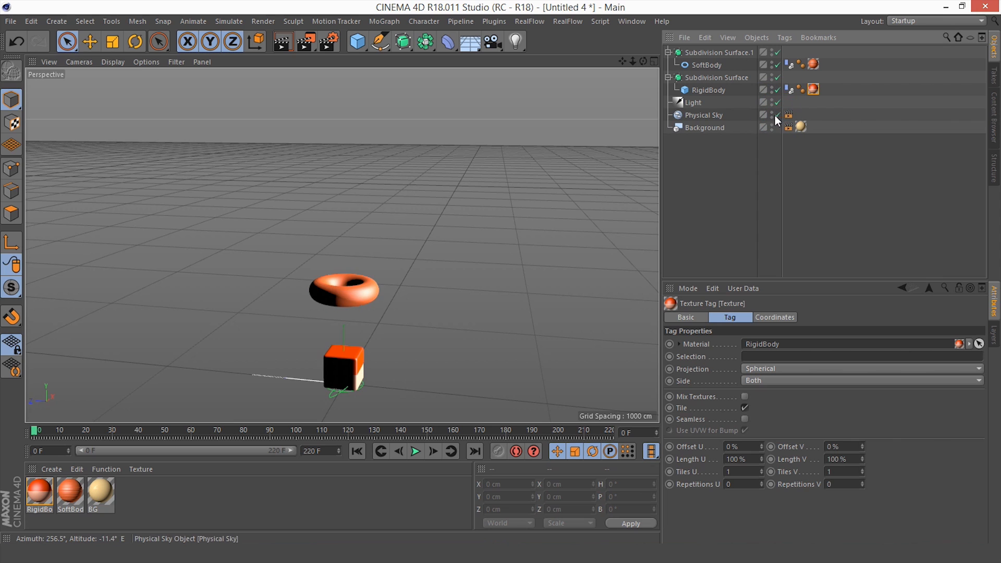
- Add the Ambient Occlusion and Global Illumination effects to the render settings and close them
left_click(328, 42)
left_click(101, 229)
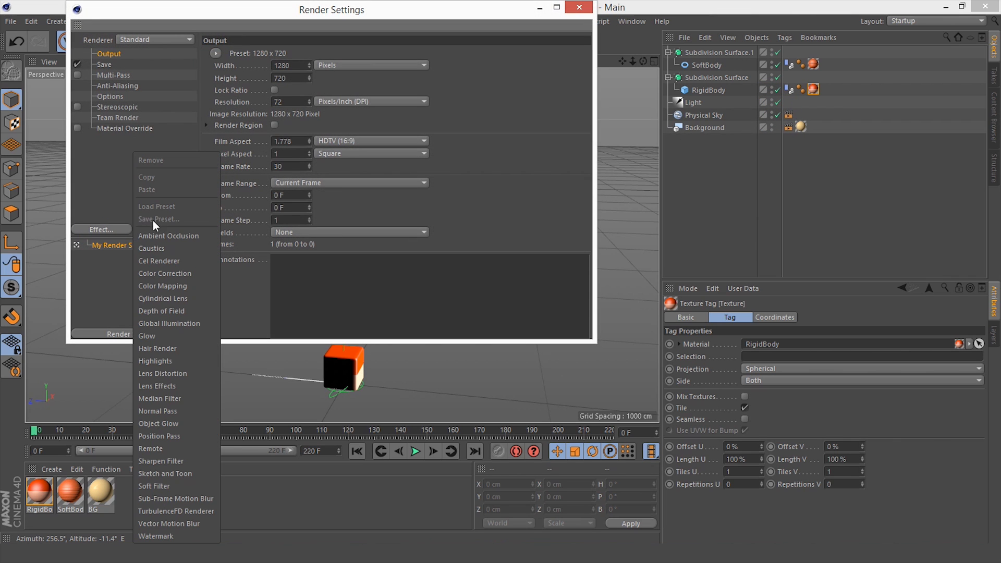
left_click(165, 236)
left_click(117, 228)
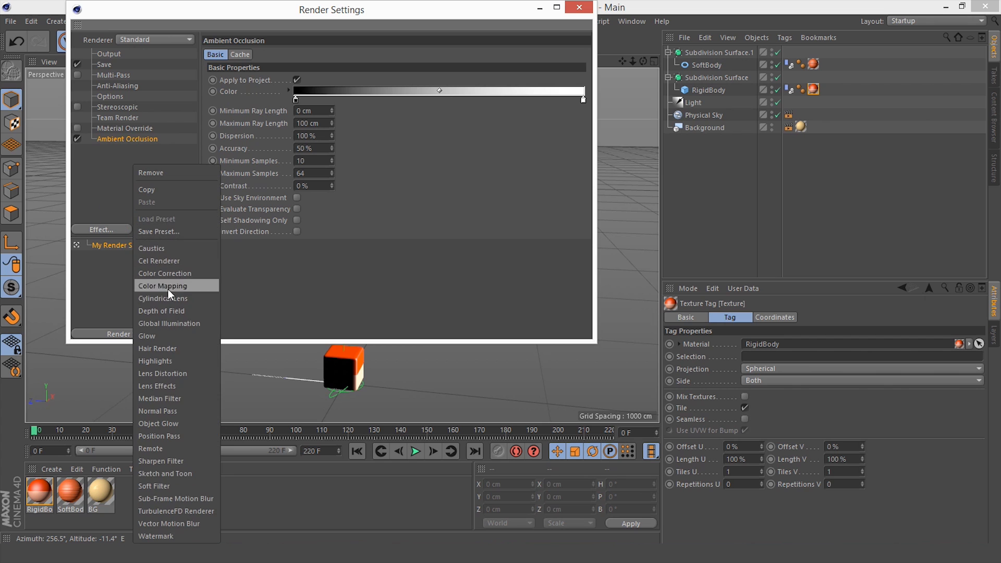
left_click(168, 323)
left_click(588, 9)
- Go to frame 25, frame the cube and deformed torus up close and render the viewport as a test
left_click_drag(310, 292, 291, 284, "alt")
left_click(418, 452)
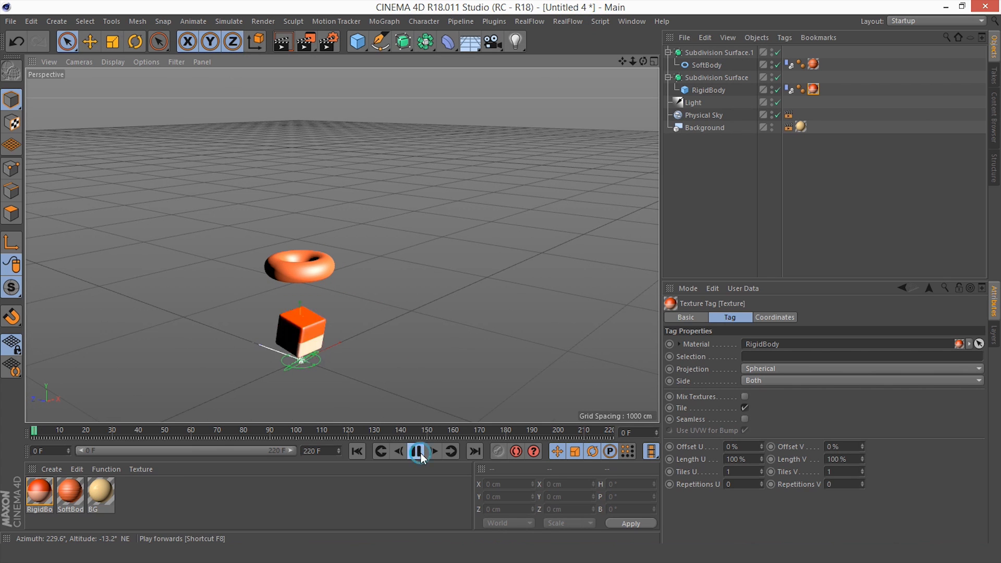
left_click(419, 452)
left_click_drag(61, 430, 100, 430)
left_click_drag(277, 282, 3, 280, "alt")
right_click_drag(262, 293, 300, 297, "alt")
middle_click_drag(218, 249, 318, 232, "alt")
left_click(282, 41)
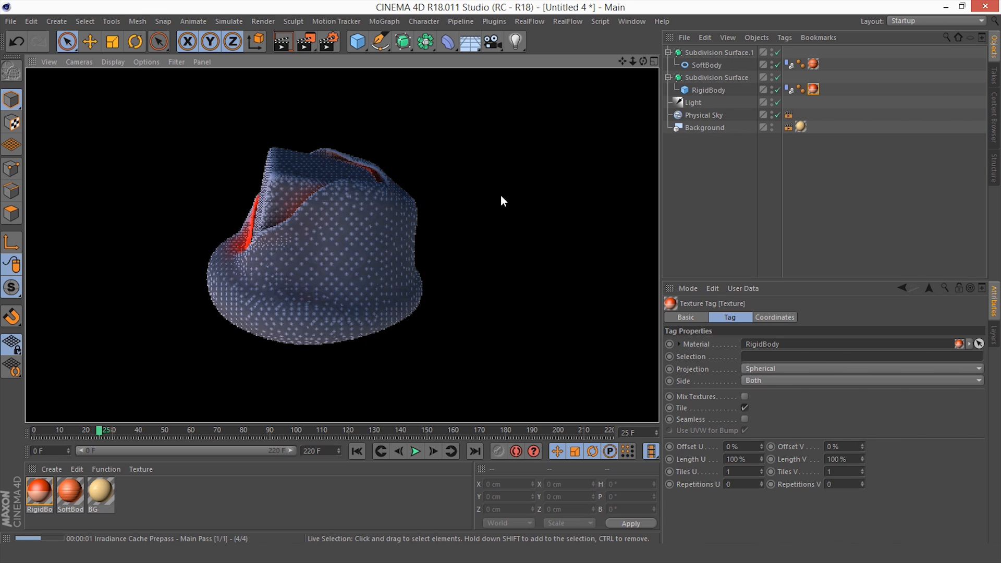